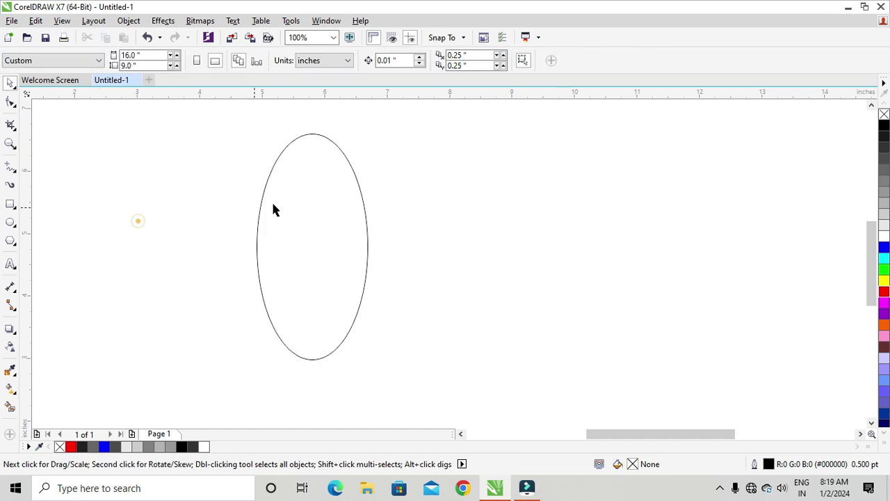
- Set the ellipse's outline width to 2.0 pt
click(286, 202)
click(535, 62)
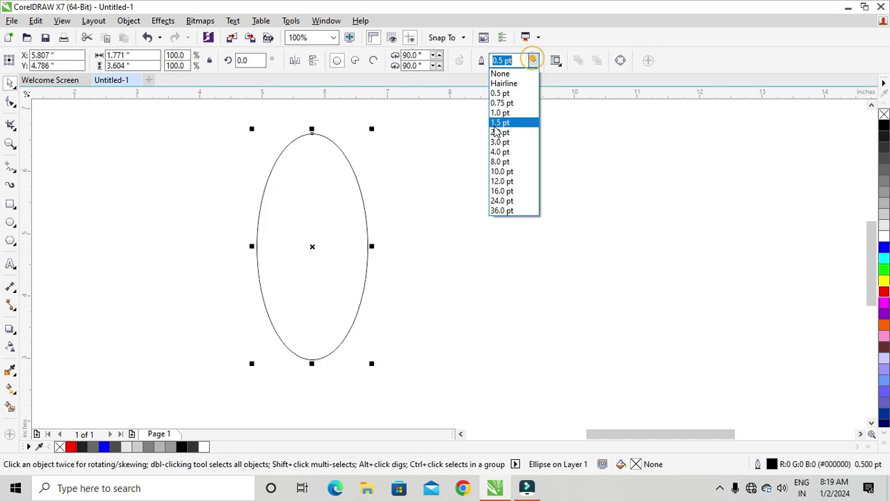
click(498, 131)
click(410, 178)
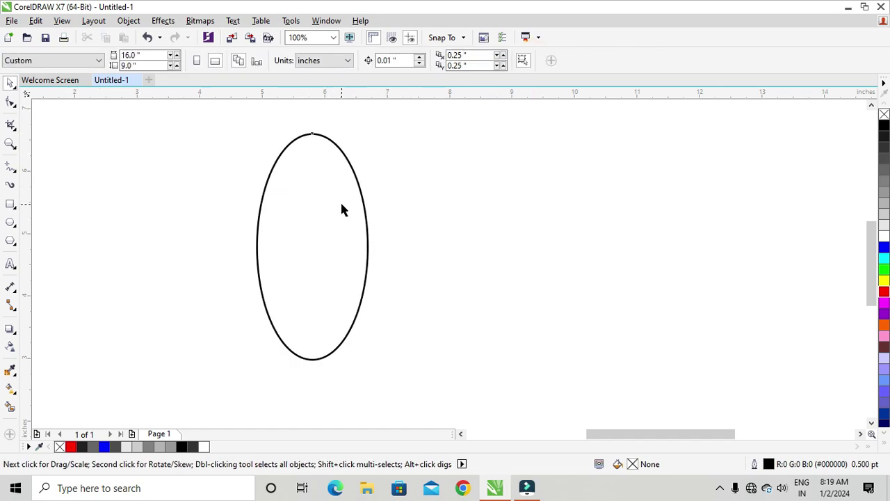
- Copy and paste the ellipse in place, then shift the copy about 0.18" to the left
click(340, 202)
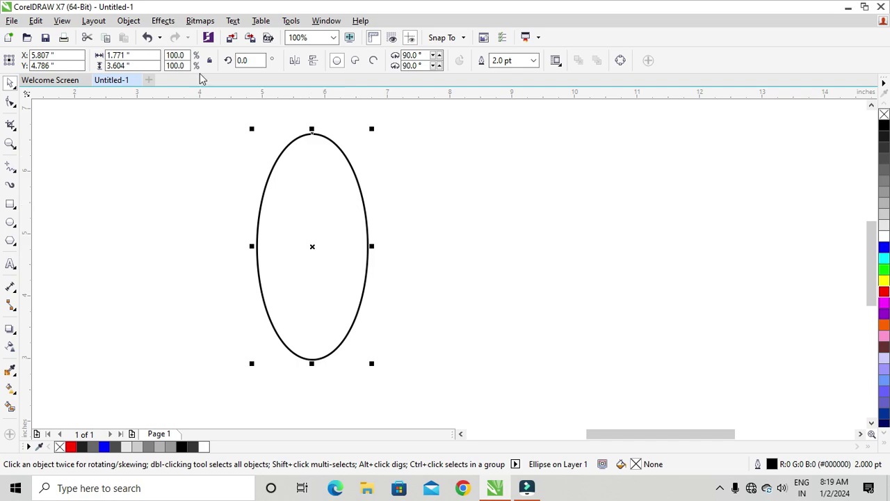
click(36, 20)
click(69, 113)
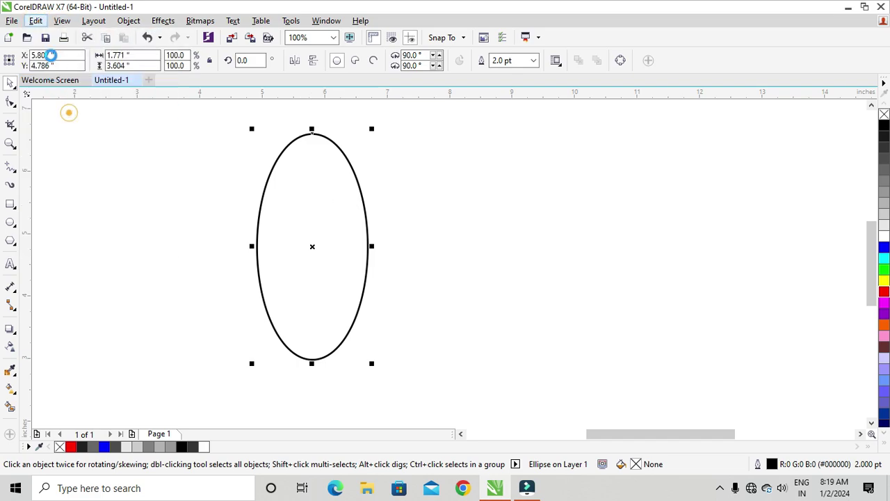
click(36, 21)
click(77, 123)
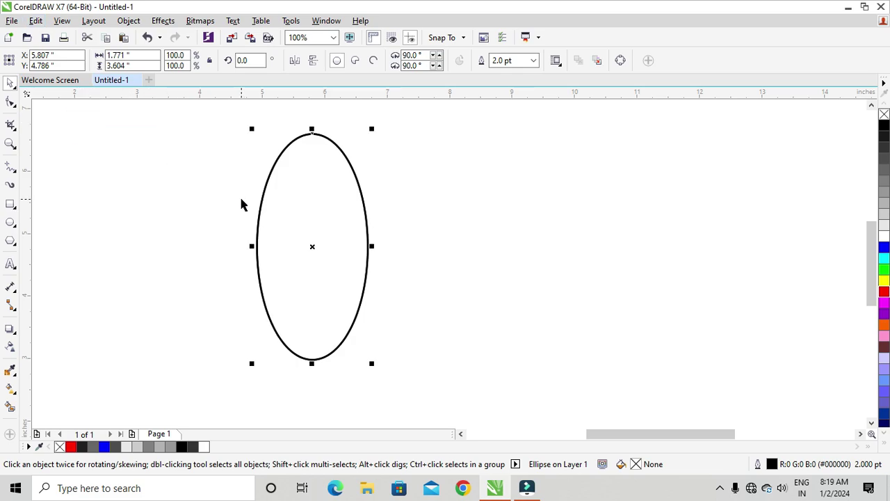
key(Left)
key(Left)
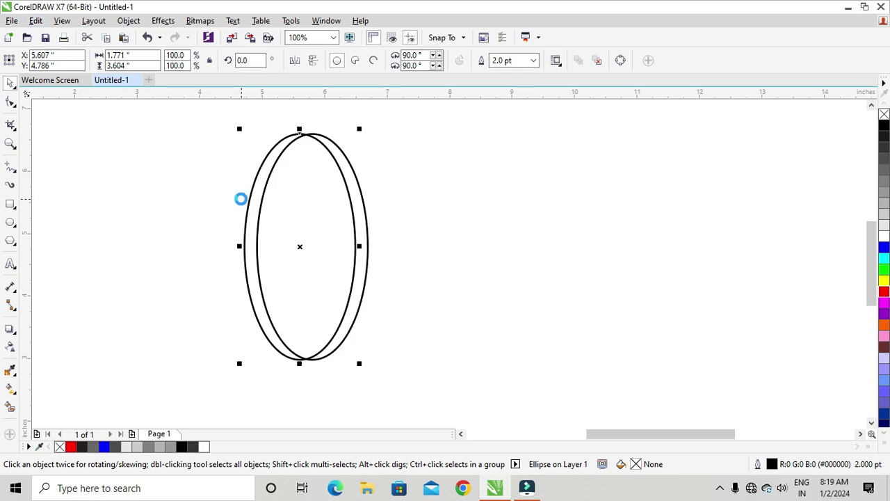
drag(241, 199, 243, 205)
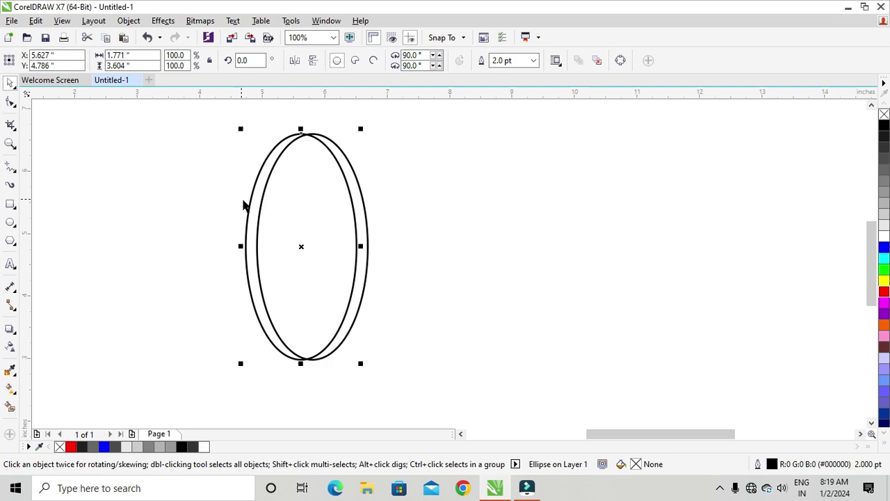
- Duplicate the shifted ellipse and offset the duplicate about 0.08" to its left to form a closely spaced pair
click(406, 220)
click(320, 234)
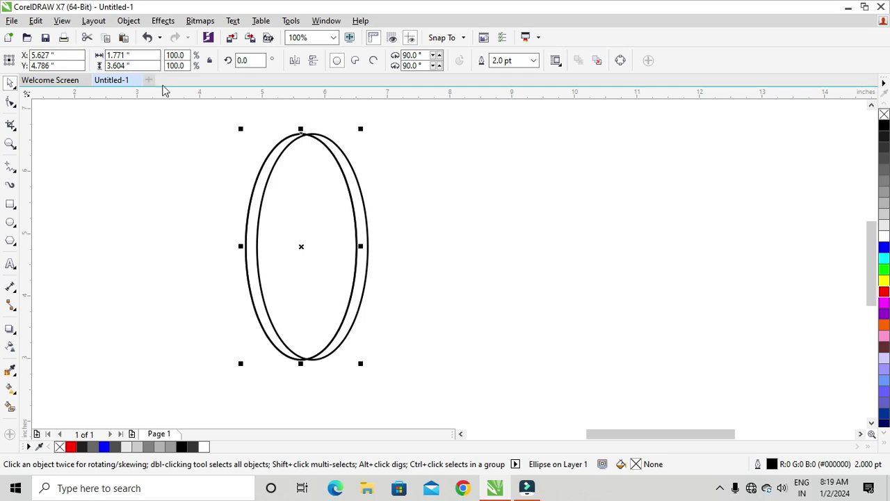
key(ctrl+d)
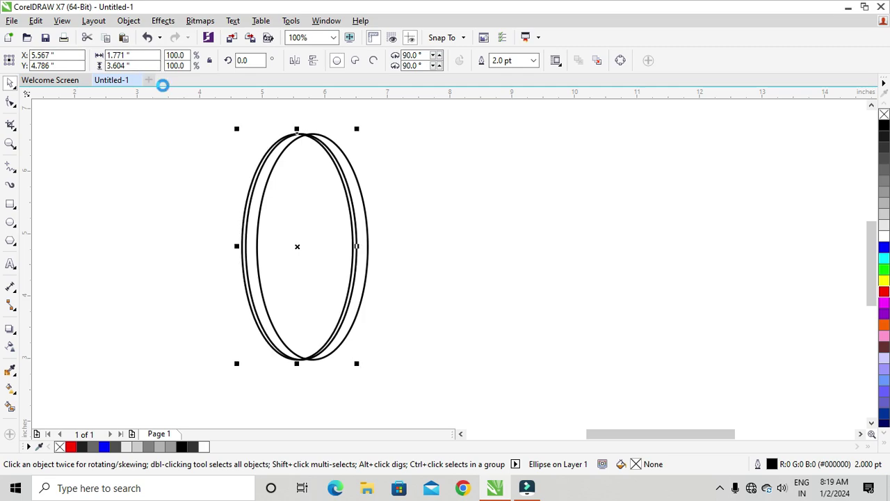
key(Left)
key(Left)
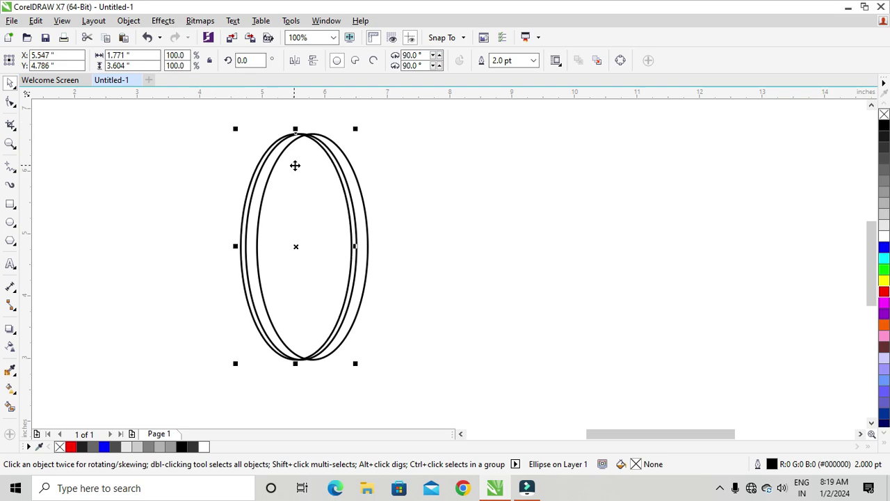
key(Left)
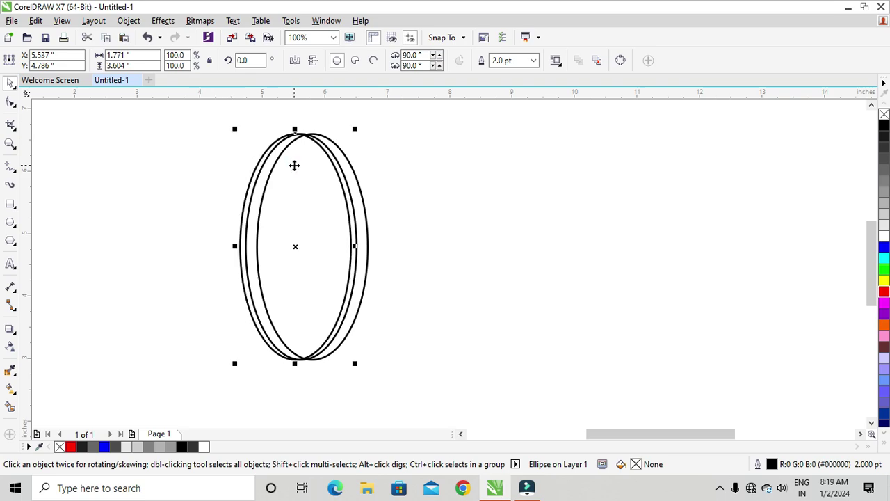
key(Right)
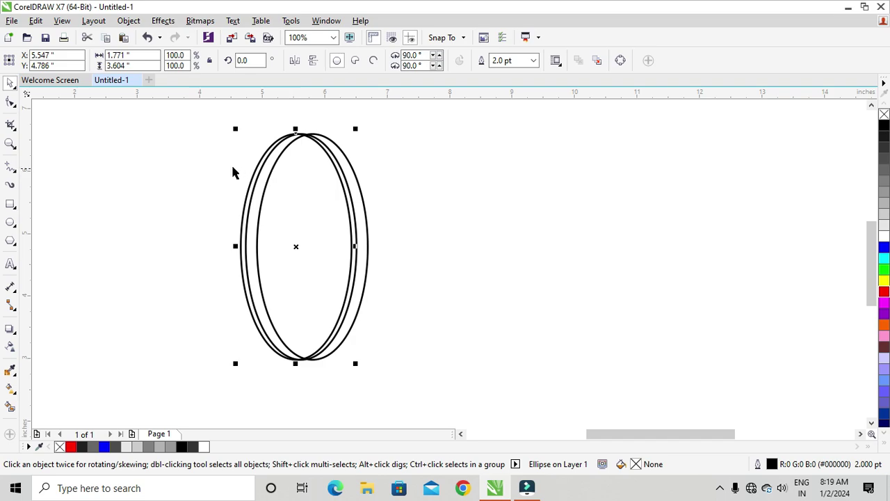
- Copy the closely spaced ellipse pair 0.25" to the left and repeat the copy three more times
click(193, 151)
drag(205, 121, 364, 389)
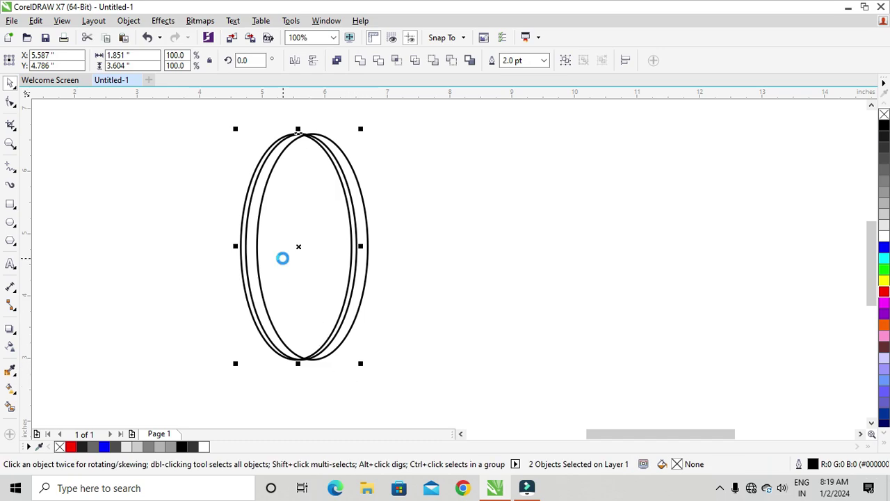
drag(297, 247, 281, 245)
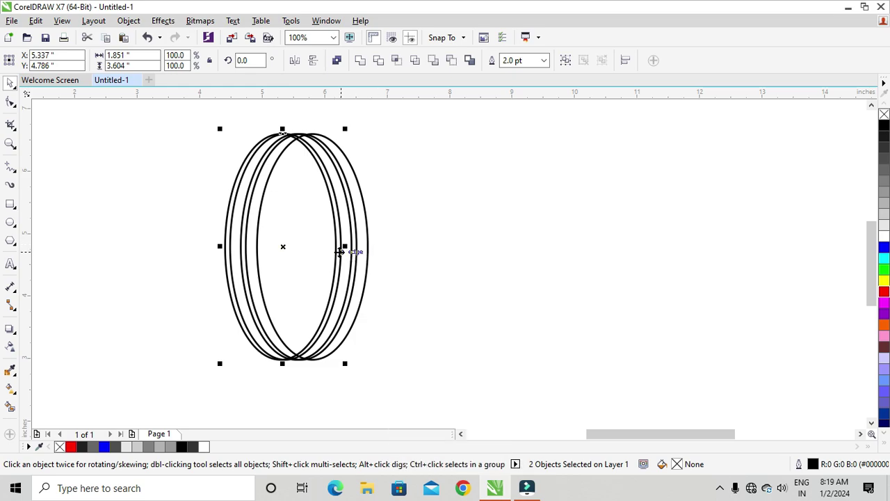
key(ctrl+r)
key(ctrl+r)
key(ctrl+r)
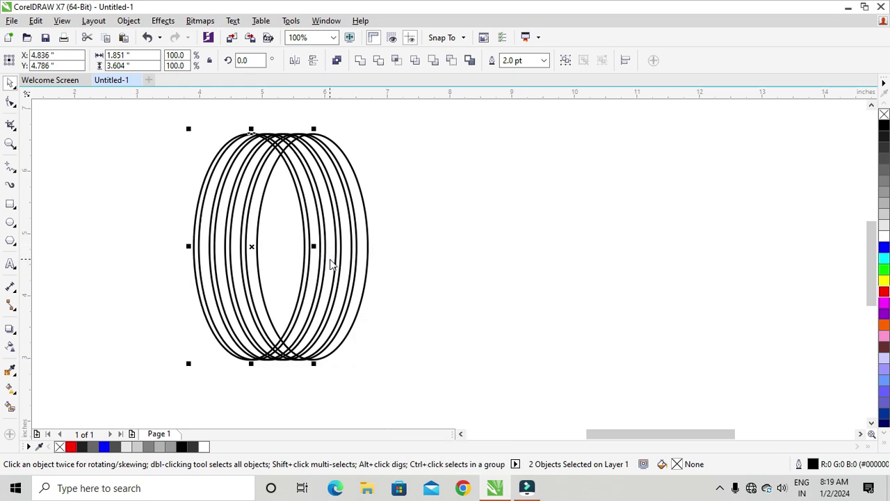
click(484, 208)
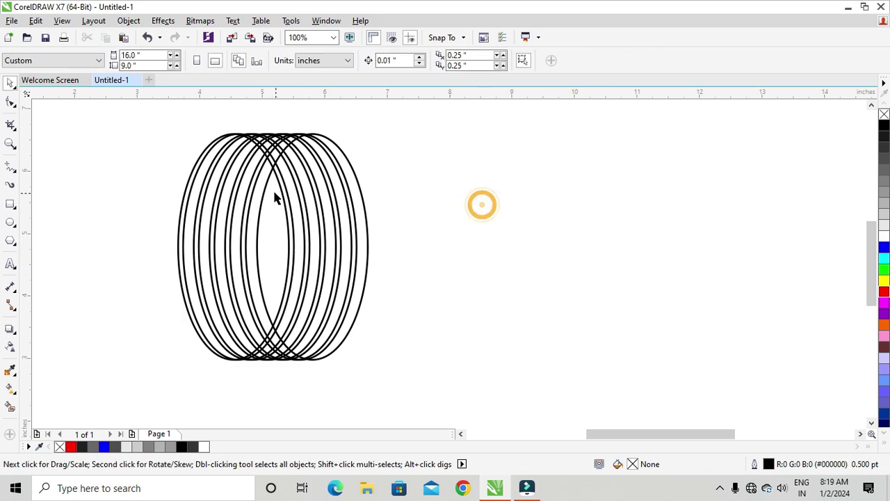
- Draw a rectangle 0.08" wide across the gap of the leftmost ellipse pair and stretch it to about 1.37" tall
click(16, 207)
click(63, 202)
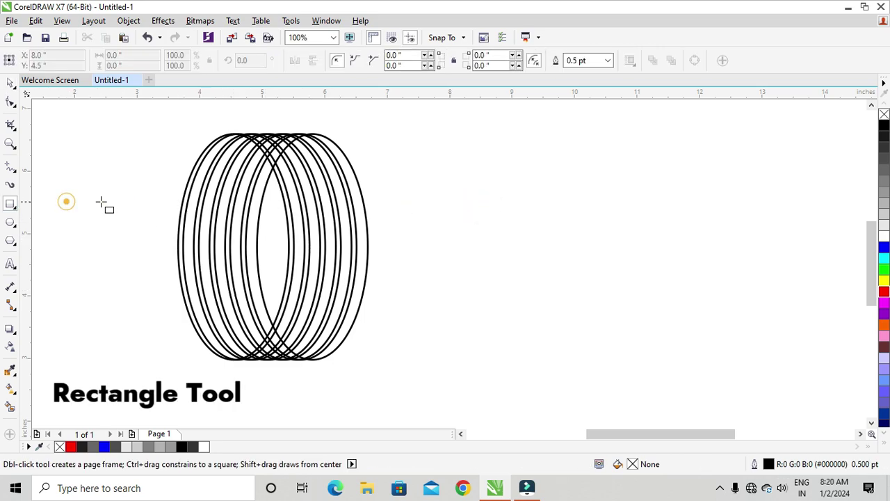
scroll(184, 249, up, 1)
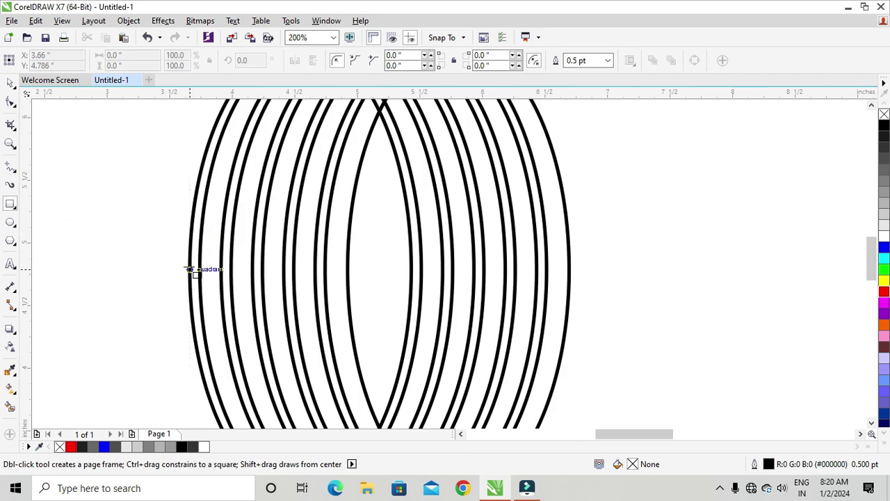
drag(192, 269, 200, 345)
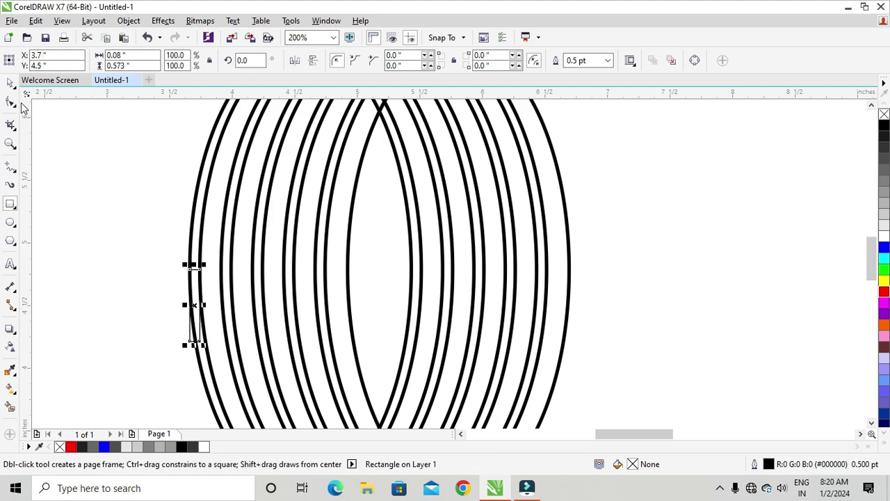
click(11, 82)
drag(194, 264, 194, 165)
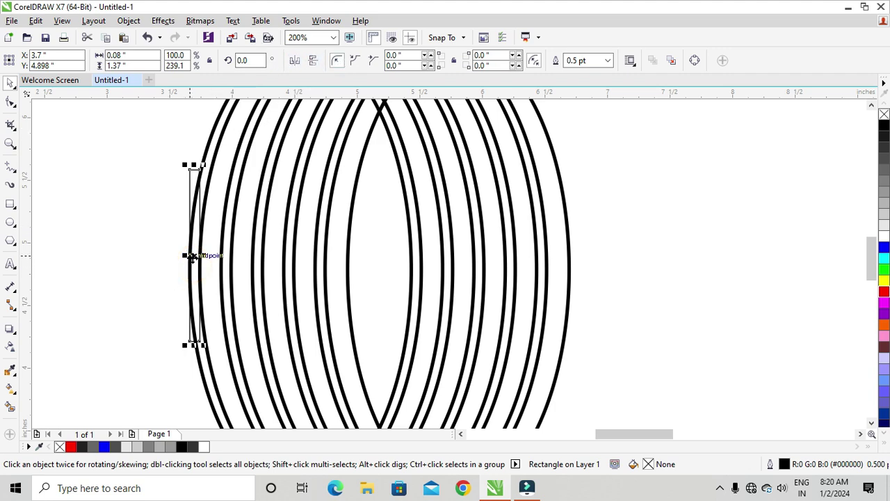
- Move the narrow rectangle to the right of the ellipses, rotated 90° and with a 2.0 pt outline
drag(194, 255, 613, 255)
scroll(245, 270, down, 1)
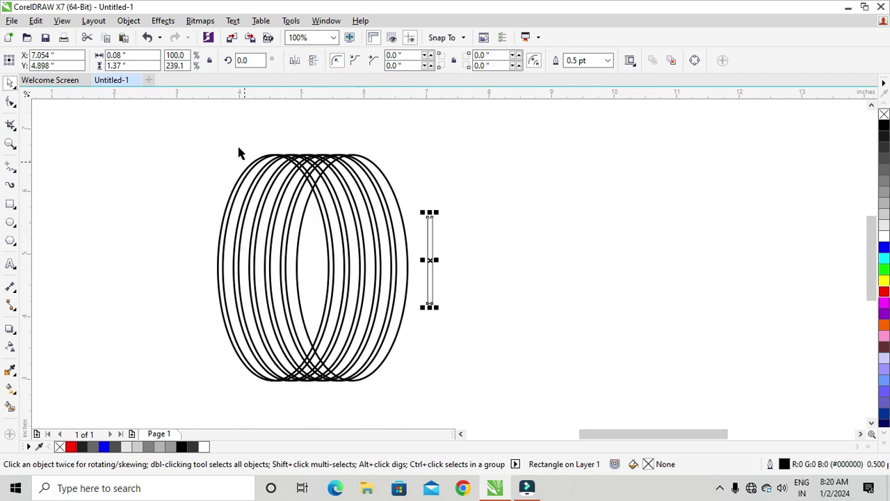
double_click(245, 60)
text(90)
key(Return)
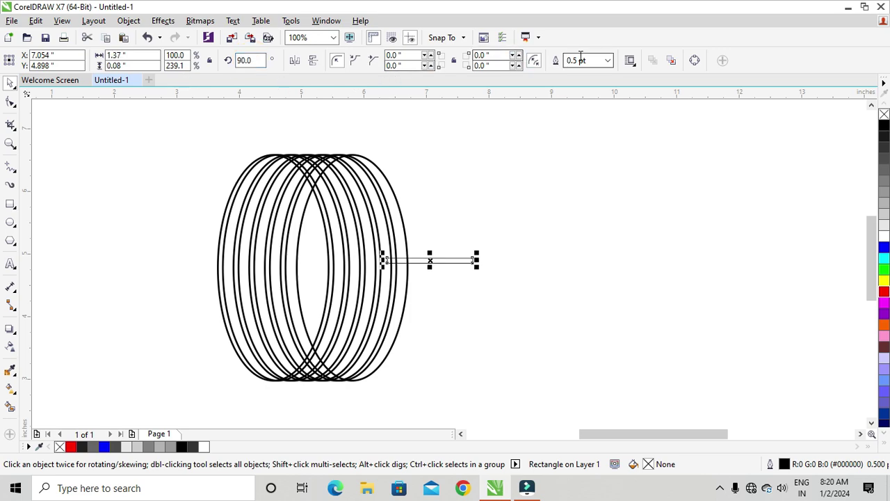
click(607, 60)
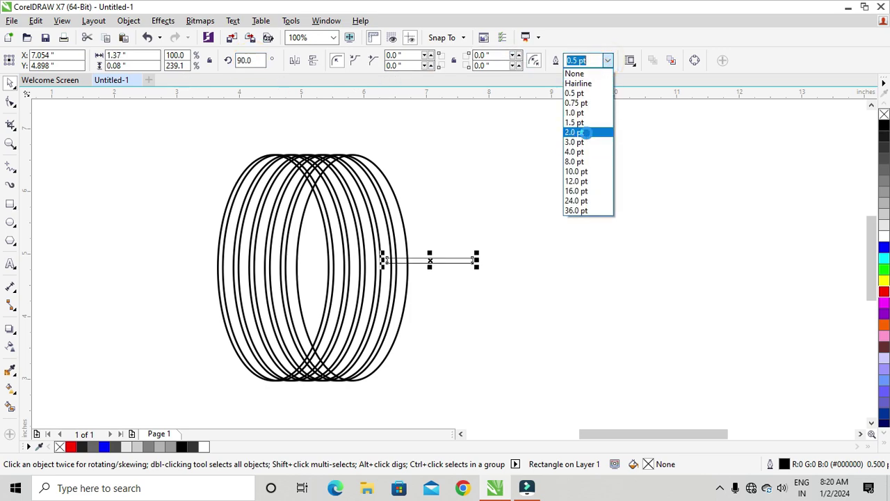
click(586, 133)
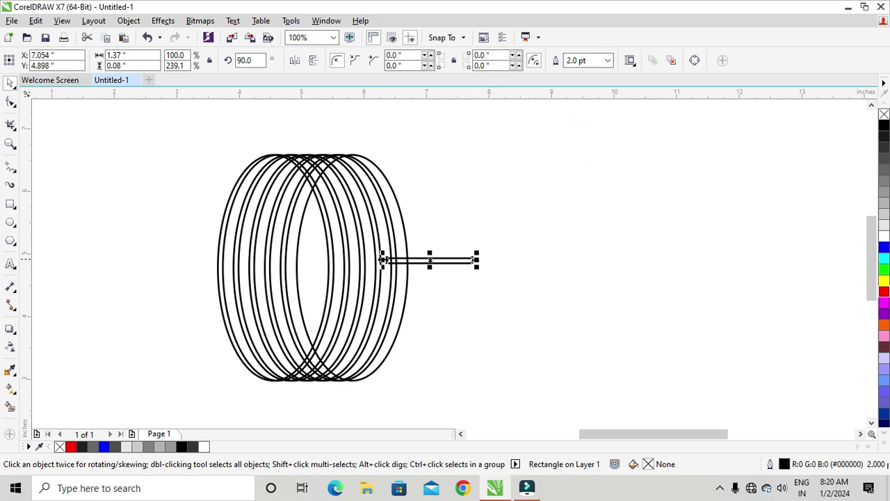
- Stretch the horizontal bar to about 5.025" long and move it across the upper part of the ellipses
drag(382, 259, 153, 260)
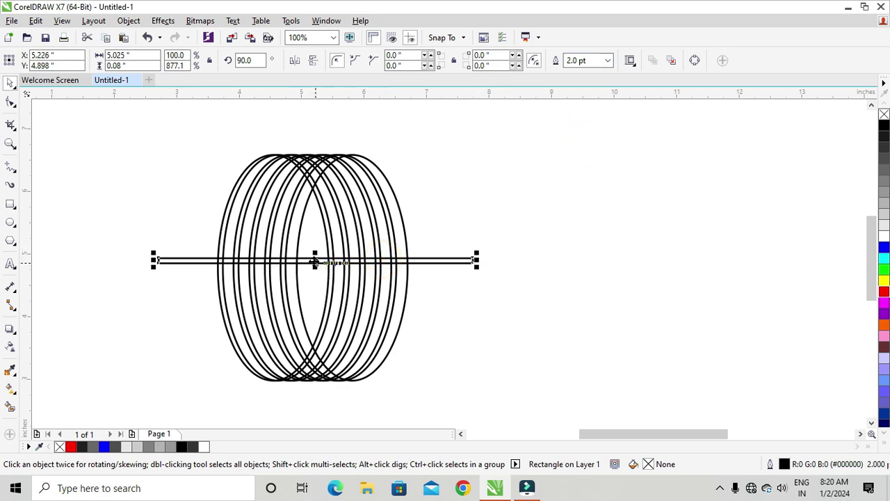
drag(313, 257, 310, 222)
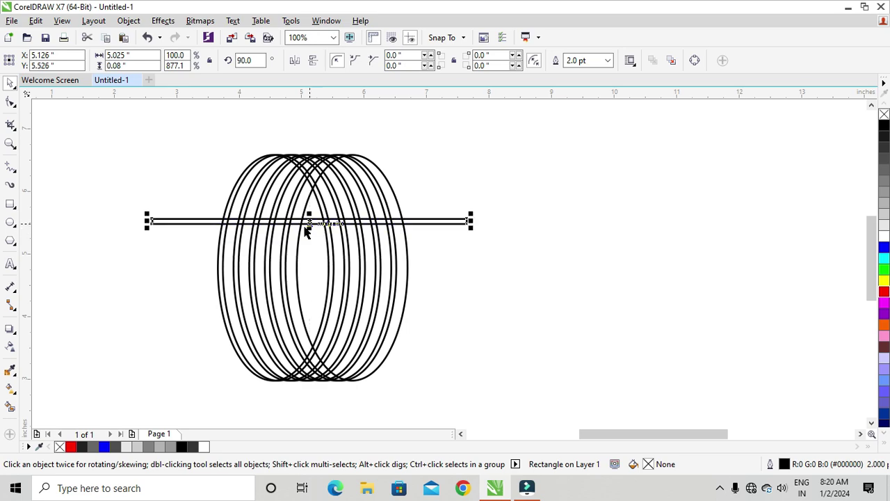
- Copy the horizontal bar 0.25" downward and repeat the copy nine times to make eleven evenly spaced bars
drag(308, 223, 309, 237)
key(ctrl+r)
key(ctrl+r)
key(ctrl+r)
key(ctrl+r)
key(ctrl+r)
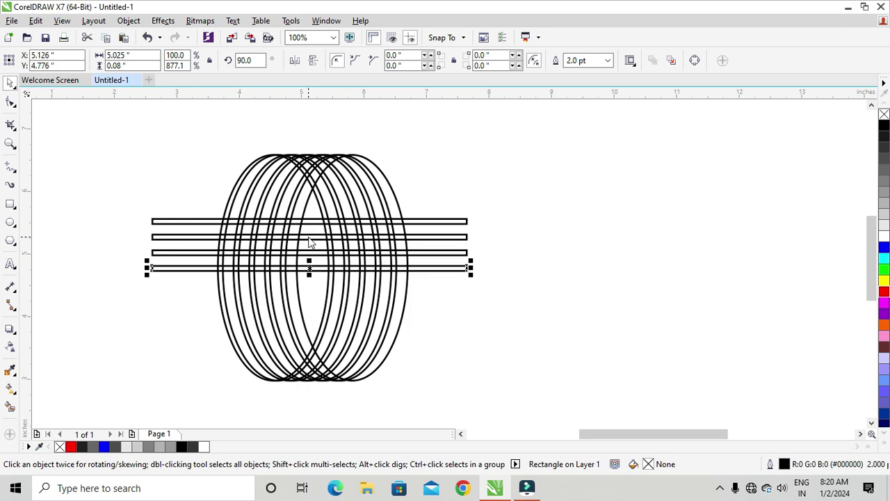
key(ctrl+r)
key(ctrl+r)
key(ctrl+r)
key(ctrl+r)
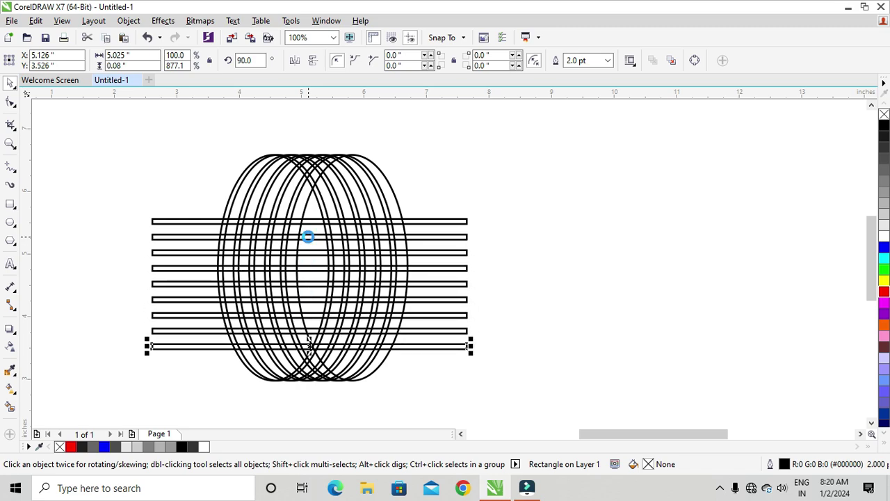
- Move all eleven bars together over the ellipses to about X 4.999", Y 4.449", then deselect them
drag(104, 207, 508, 412)
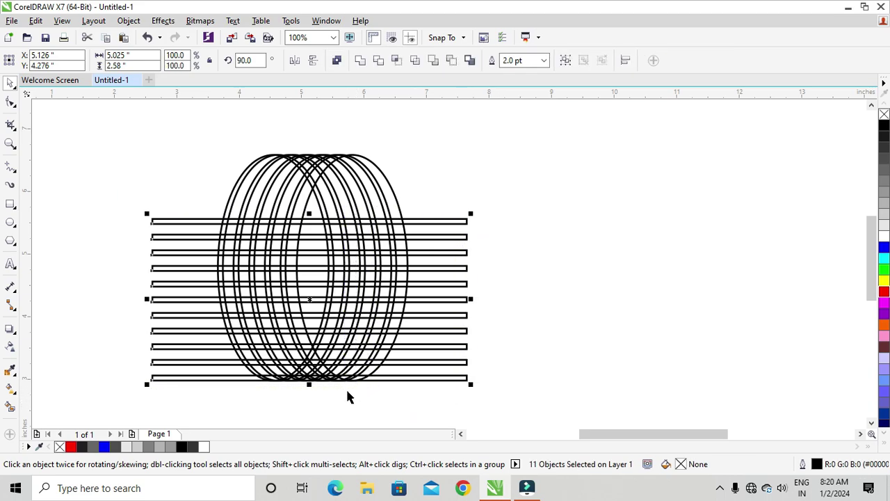
drag(309, 301, 305, 269)
scroll(324, 394, up, 1)
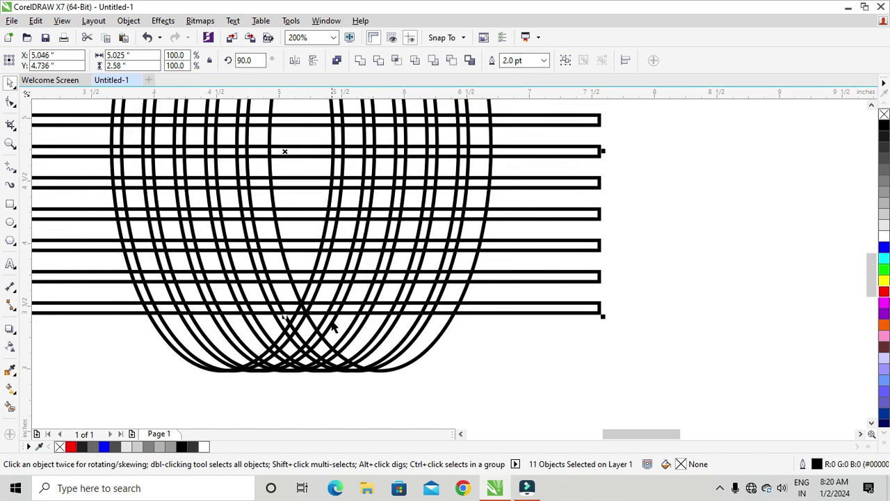
drag(339, 315, 335, 348)
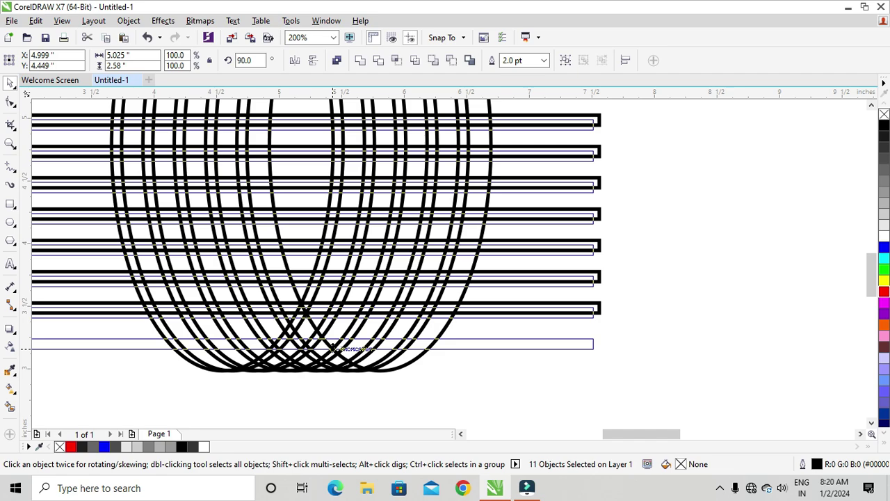
drag(335, 348, 335, 347)
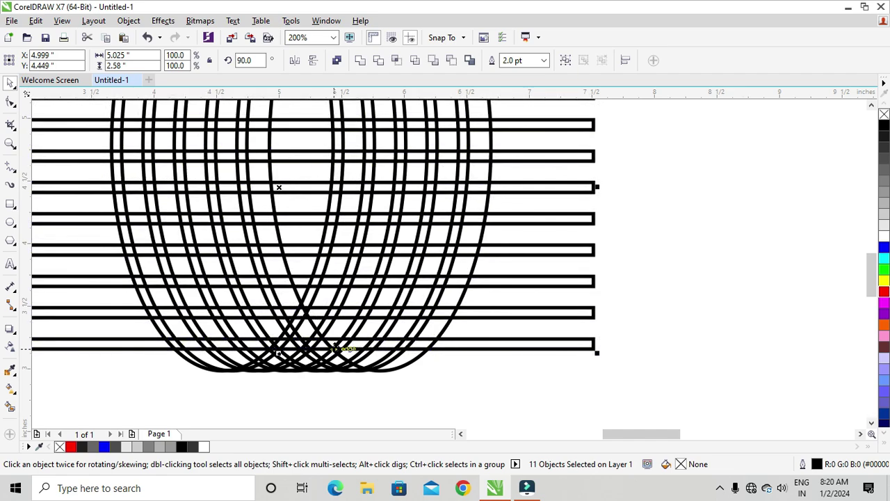
click(479, 373)
scroll(362, 328, down, 1)
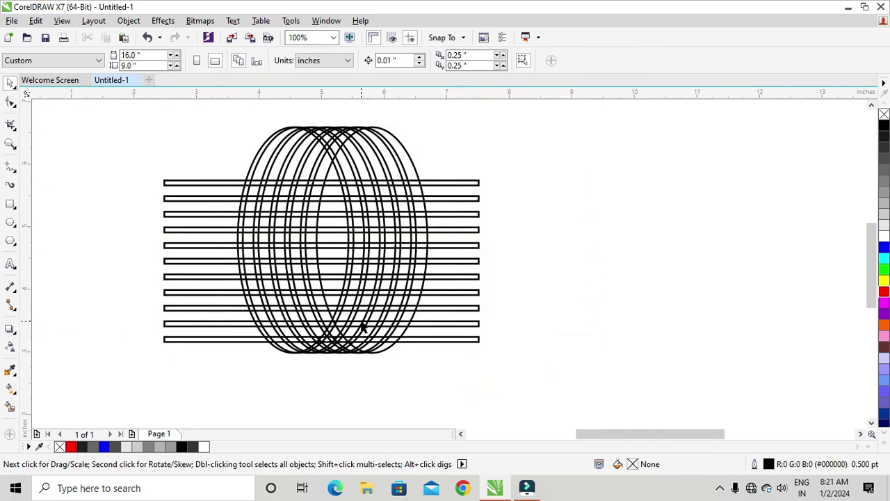
- Fill an enclosed cell between the top two bars with red and a 0.5 pt outline using the Smart Fill tool
click(10, 409)
scroll(396, 373, up, 1)
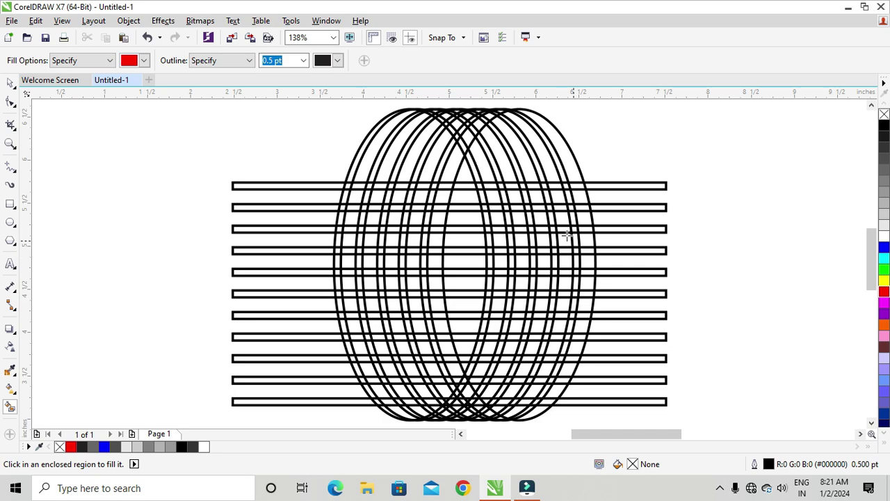
click(493, 198)
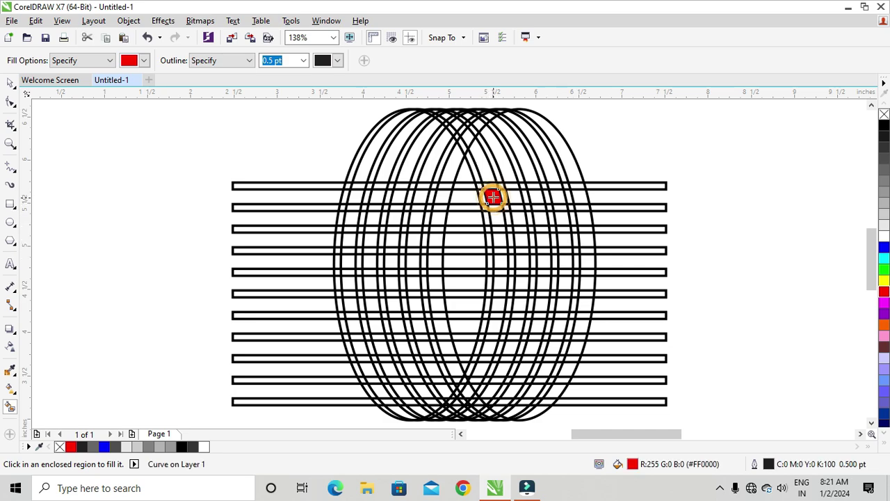
- Fill cells red stepping diagonally outward to the outermost right band, continuing down that band to just above the eighth bar
click(519, 219)
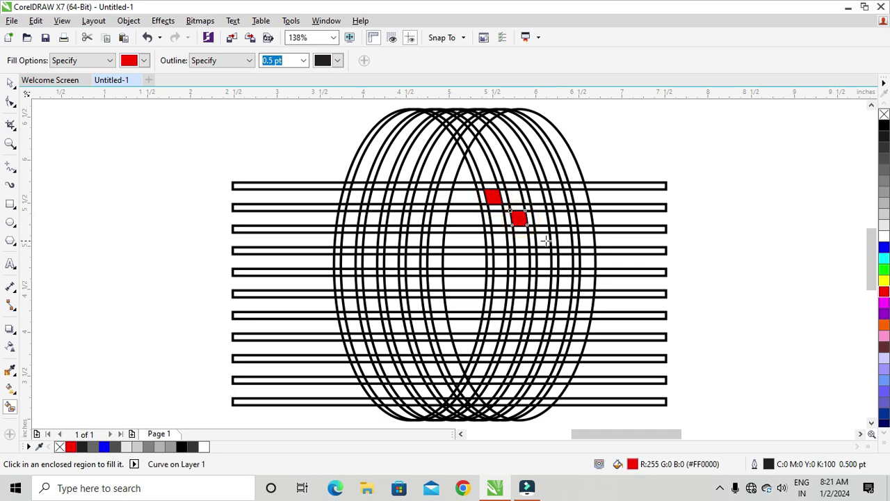
click(542, 240)
click(565, 261)
click(586, 283)
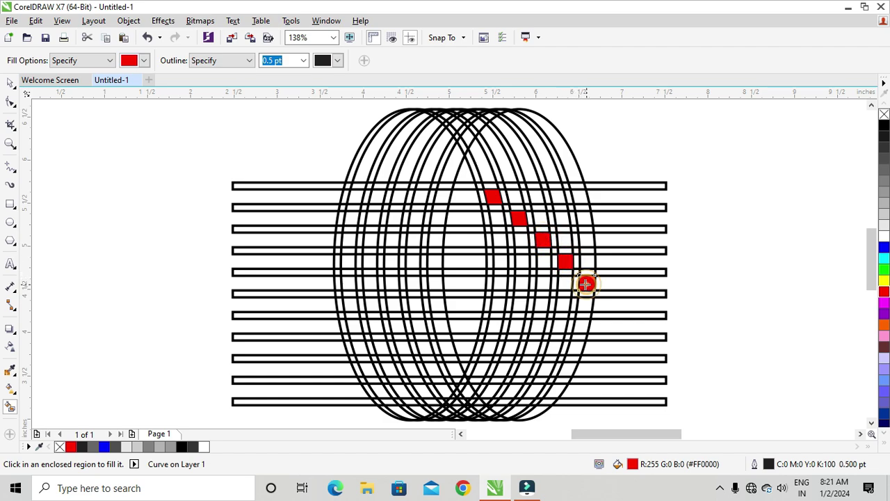
click(584, 304)
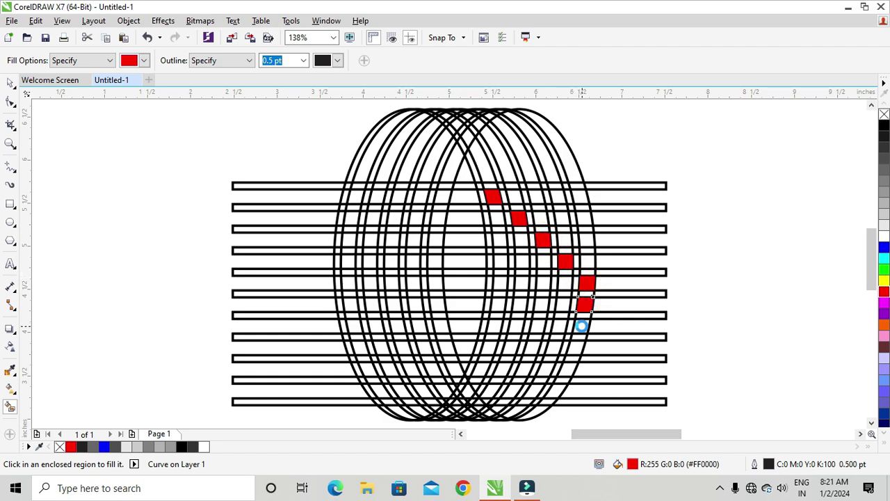
click(581, 324)
- Fill the cells between the fifth and eighth bars red in the two bands next to the outermost one
click(560, 324)
click(563, 304)
click(565, 282)
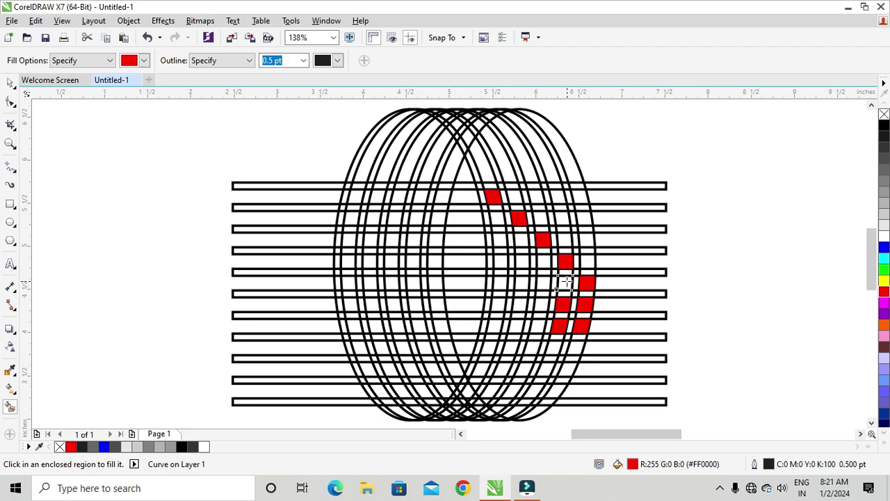
click(543, 282)
click(542, 304)
click(539, 325)
- Fill the cells between the fifth and eighth bars red in the two innermost right-hand bands
click(518, 326)
click(497, 324)
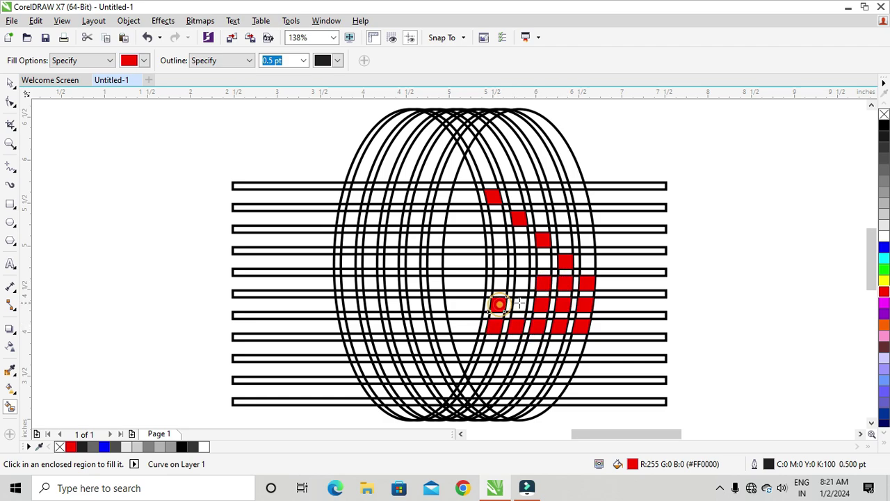
click(499, 304)
click(521, 303)
click(521, 283)
click(499, 282)
- Fill the empty cells inside the red diagonal between the second and fifth bars with red
click(500, 261)
click(521, 261)
click(543, 260)
click(521, 240)
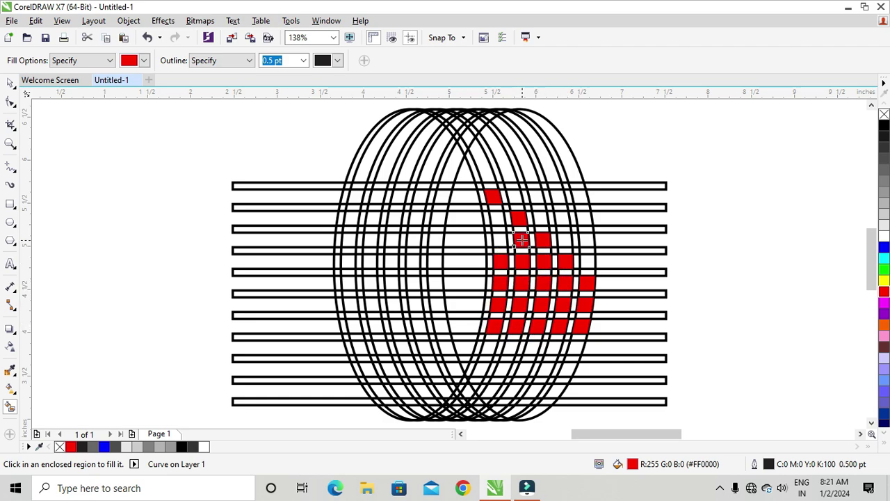
click(500, 240)
click(497, 219)
- Fill the row of five band cells between the eighth and ninth bars with red
scroll(544, 407, up, 3)
click(425, 278)
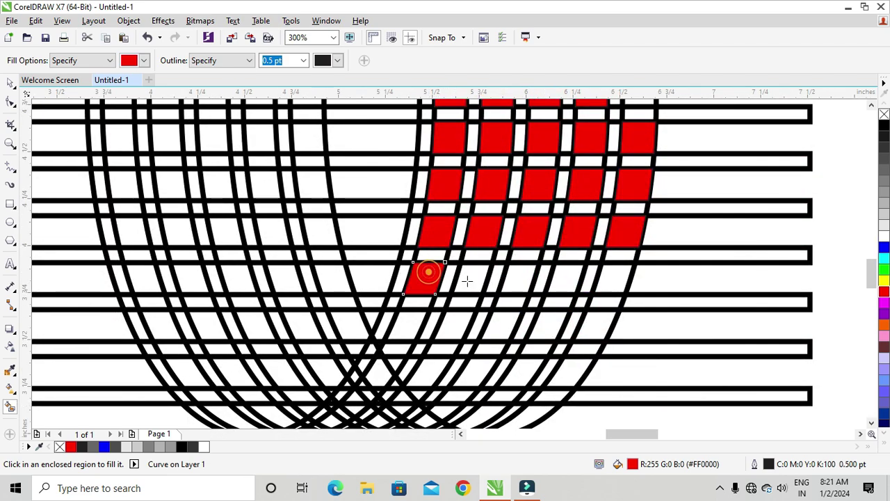
click(471, 278)
click(518, 279)
click(566, 279)
click(612, 278)
- Fill the cells of the five right-hand bands between the ninth bar and the lowest bar with red
click(596, 325)
click(570, 371)
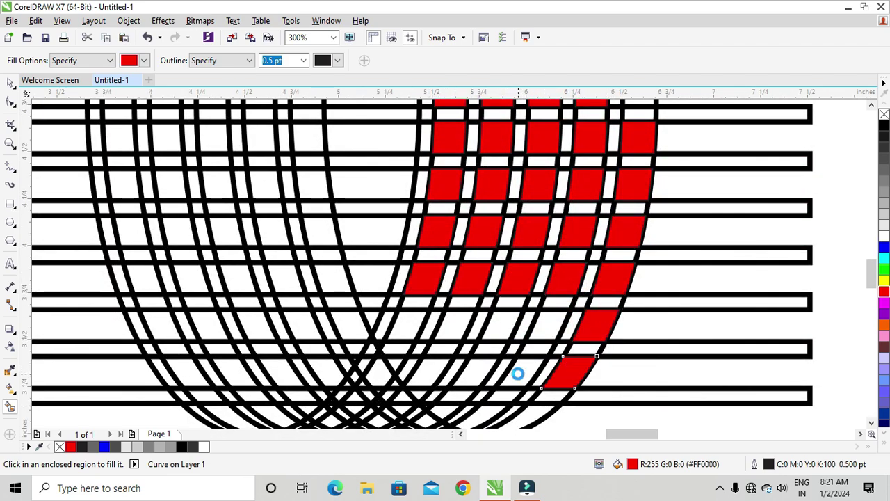
click(547, 326)
click(522, 371)
click(474, 370)
click(500, 325)
click(428, 371)
click(407, 317)
click(376, 374)
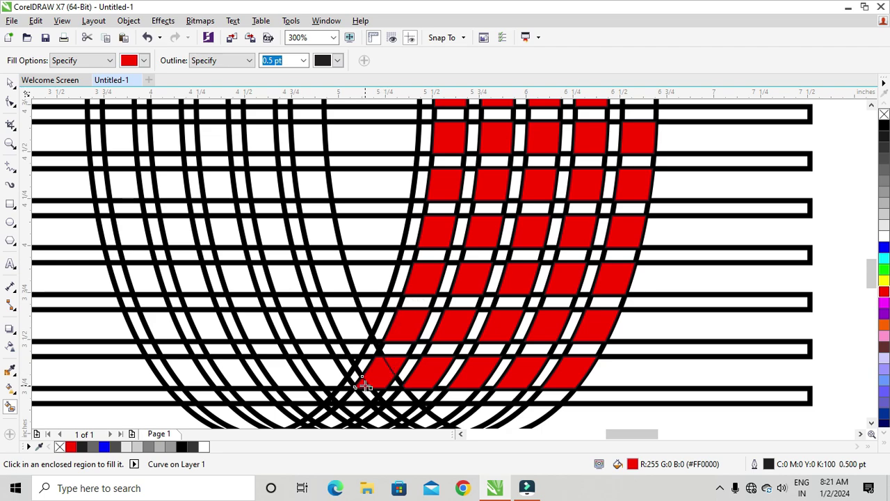
- Fill the curved pieces of the outer bands below the lowest bar and a diamond of the innermost band with red
scroll(397, 318, down, 4)
scroll(363, 246, up, 6)
click(299, 273)
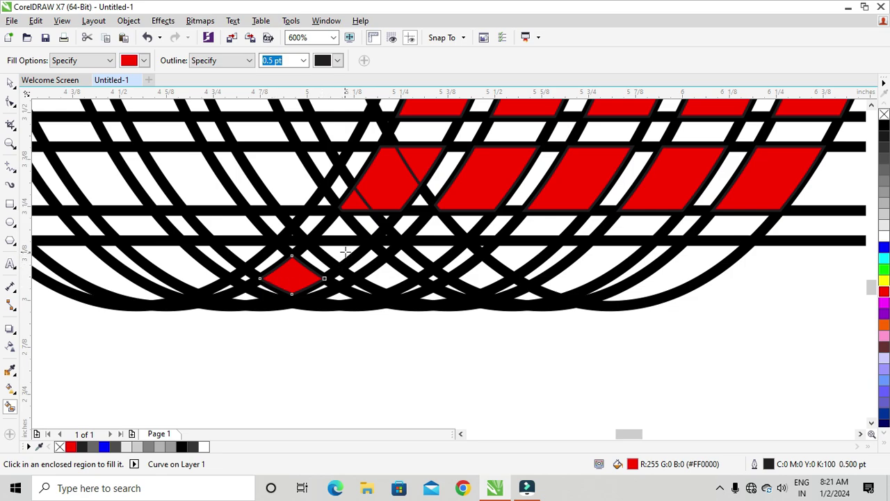
click(676, 271)
click(593, 259)
click(507, 264)
click(488, 275)
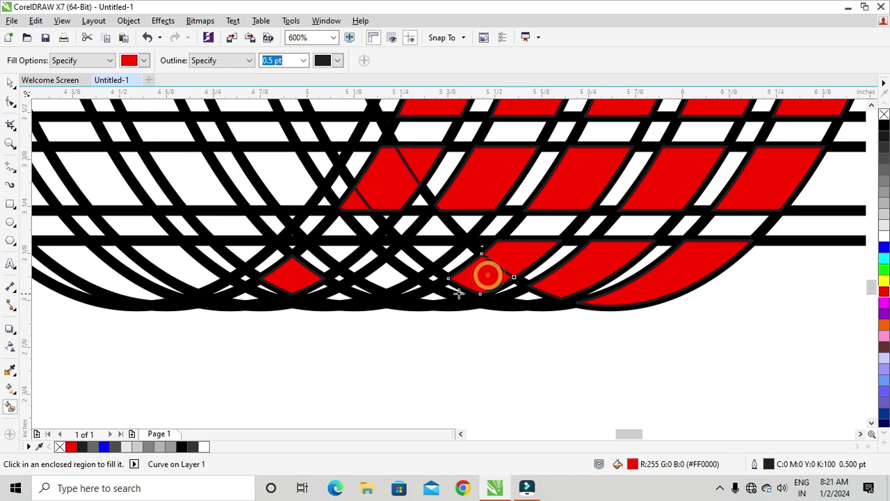
click(455, 290)
click(493, 306)
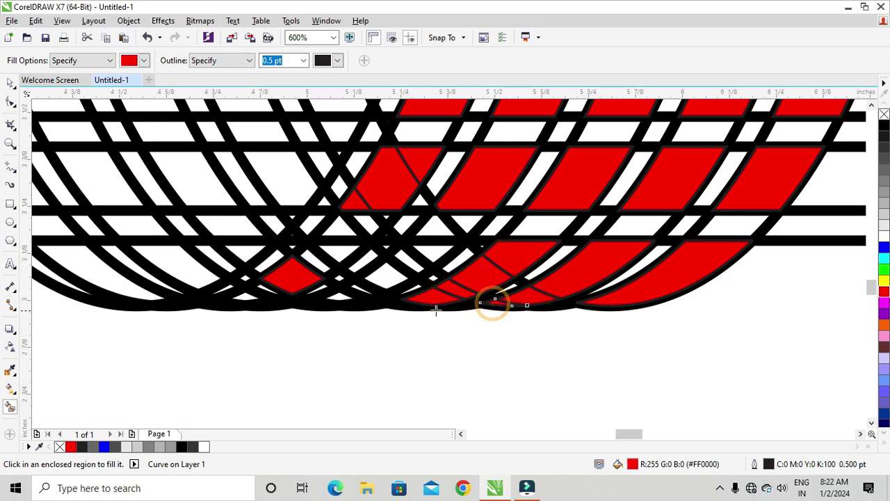
- Fill the diamond and narrow tip pieces of the inner bands along the lower edge of the ellipses with red
click(400, 304)
click(382, 277)
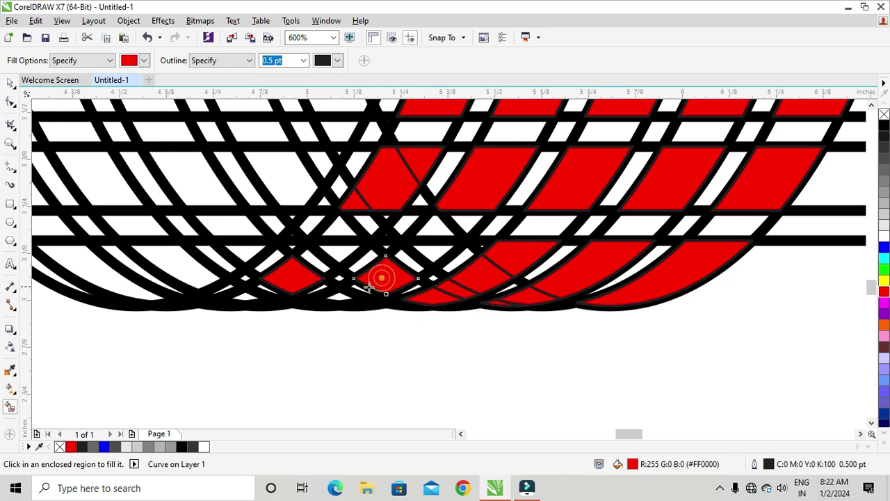
click(341, 295)
click(311, 303)
scroll(397, 304, up, 1)
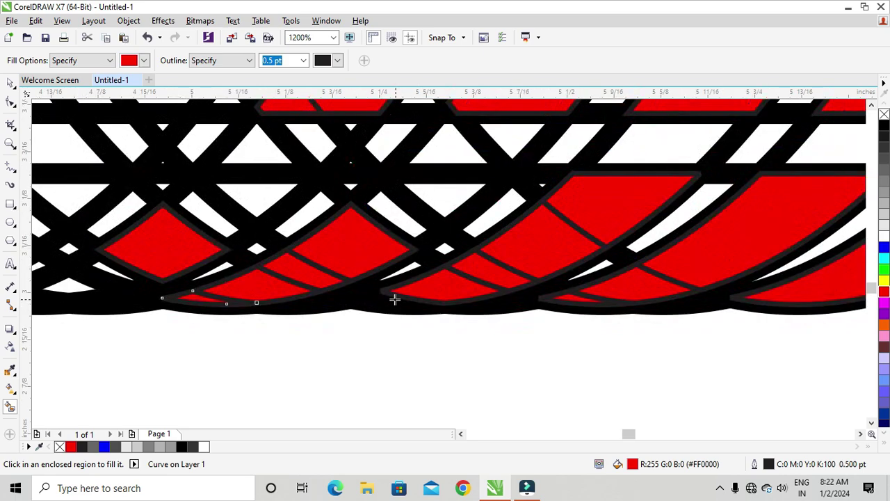
click(390, 299)
- Fill the remaining pieces directly under the lowest bar and the tip of the innermost band with red
scroll(390, 300, down, 1)
click(389, 269)
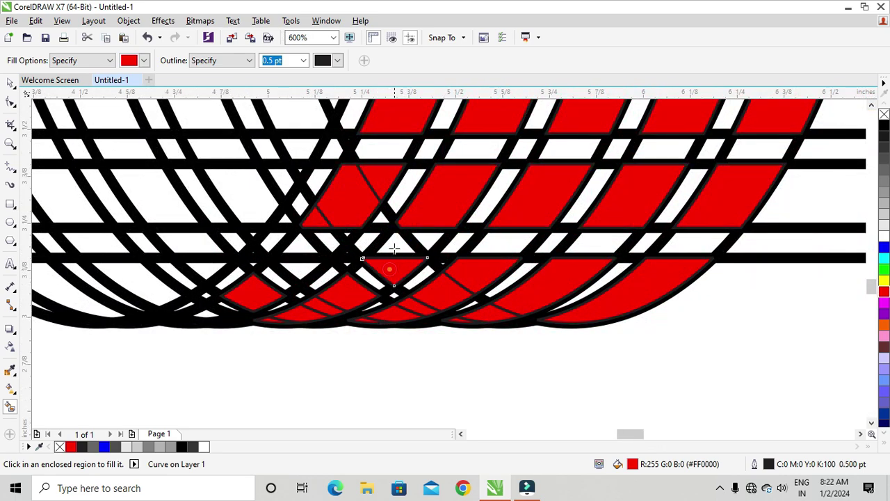
key(ctrl+z)
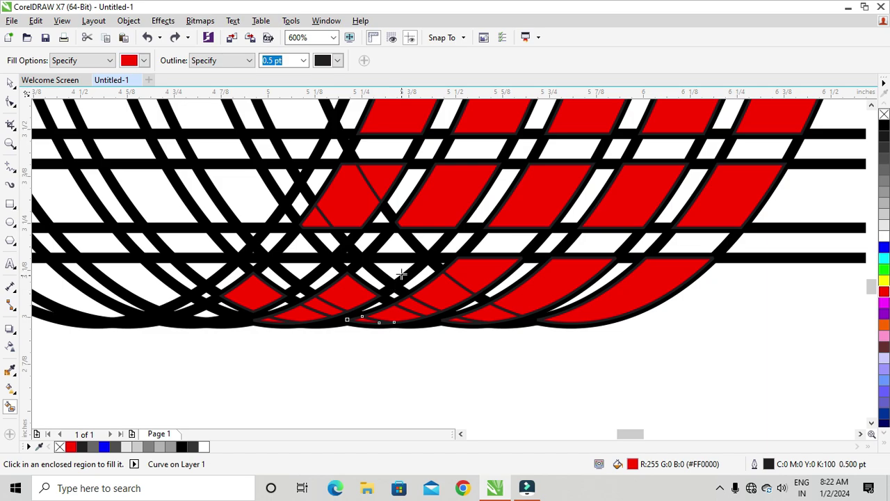
click(393, 269)
click(300, 272)
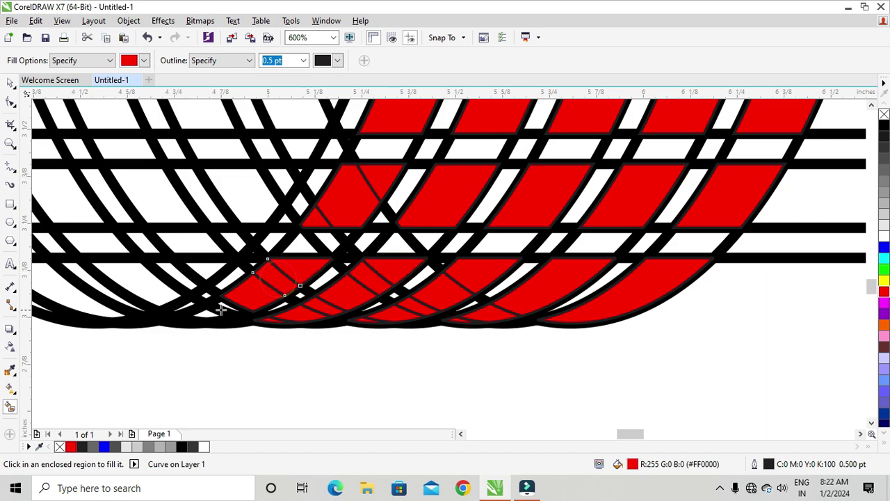
scroll(216, 312, up, 1)
scroll(185, 310, up, 1)
click(179, 342)
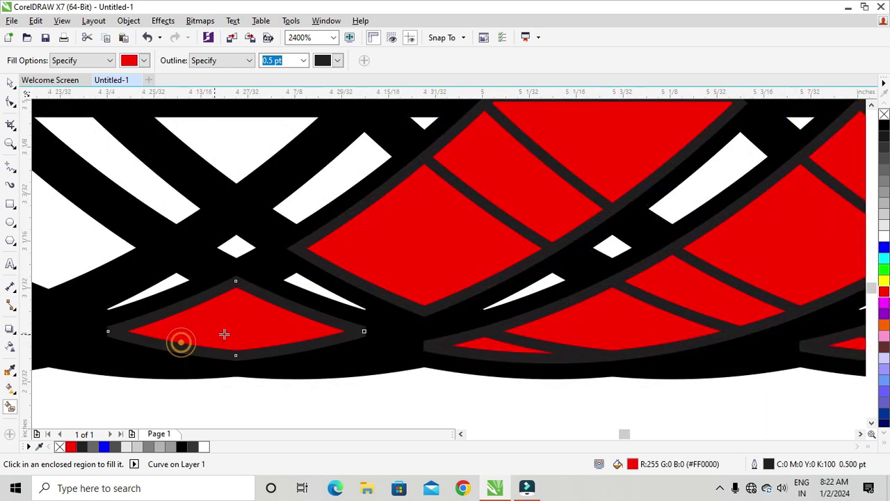
click(313, 290)
- Select all the red filled pieces and weld them into a single object, then deselect it
scroll(393, 292, down, 1)
scroll(238, 325, up, 1)
scroll(282, 318, down, 5)
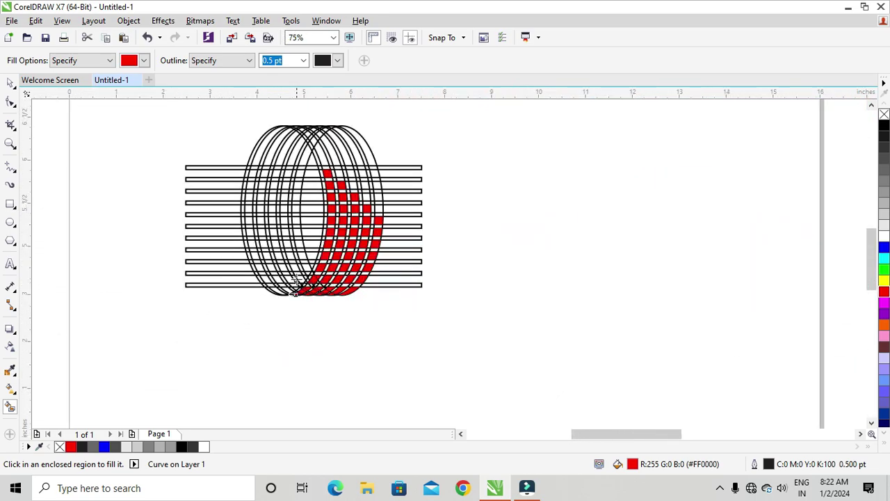
key(F4)
click(11, 84)
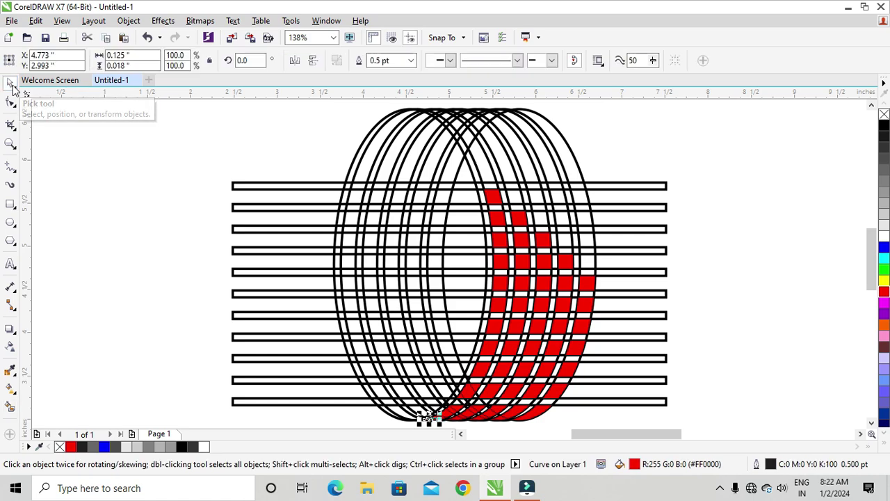
click(232, 242)
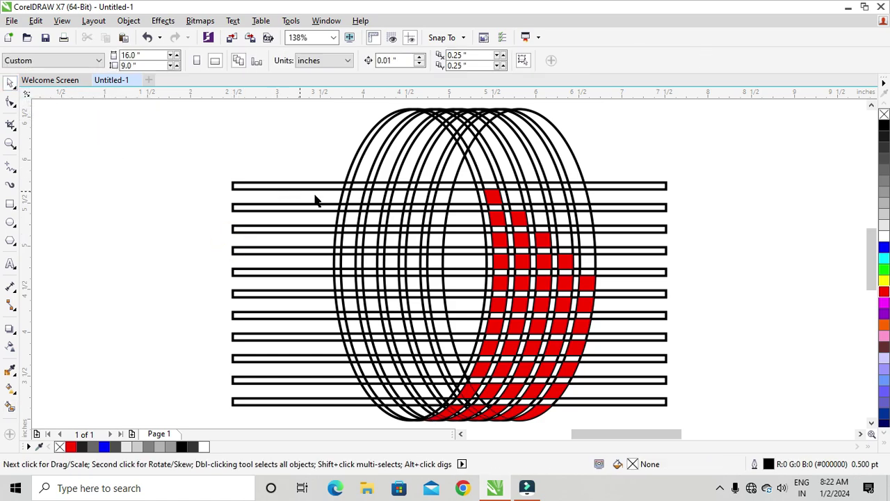
drag(295, 171, 607, 409)
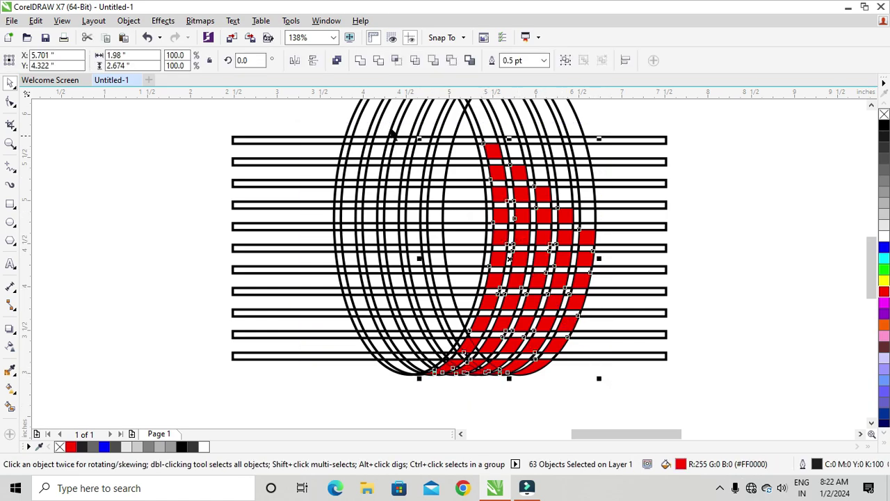
click(361, 61)
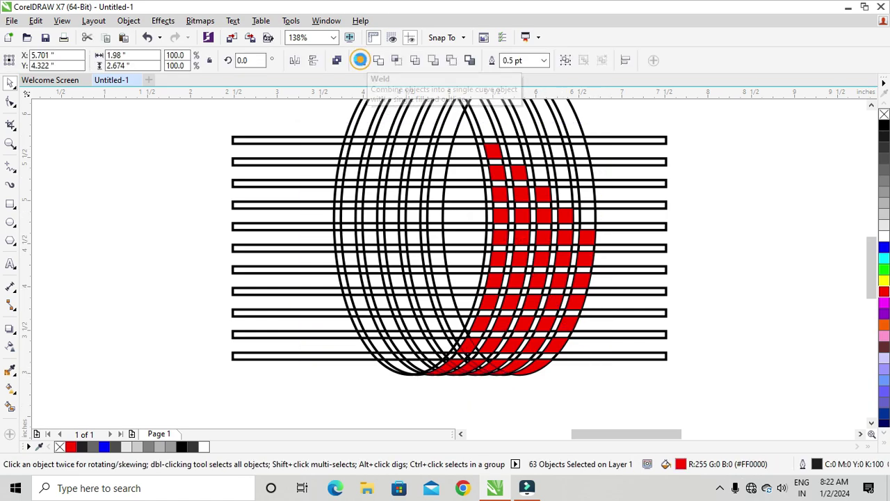
click(128, 204)
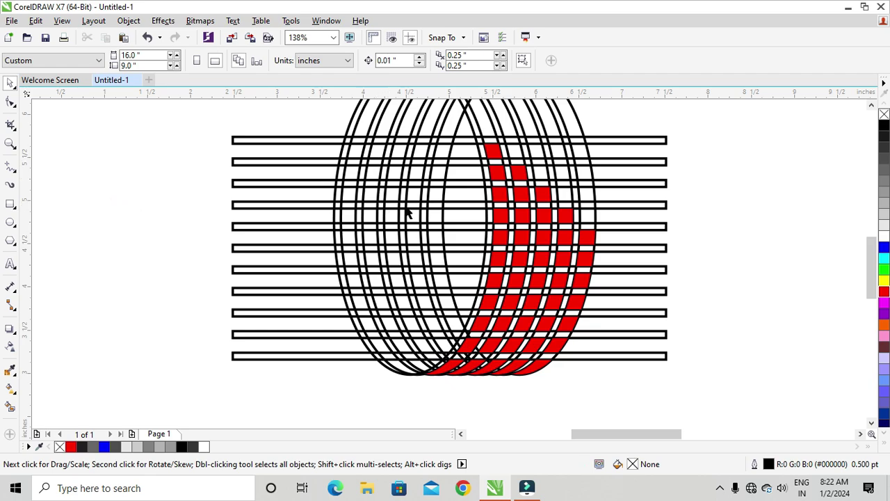
- Cut the welded red shape, delete all the ellipses and bars, and paste the red shape back
click(504, 242)
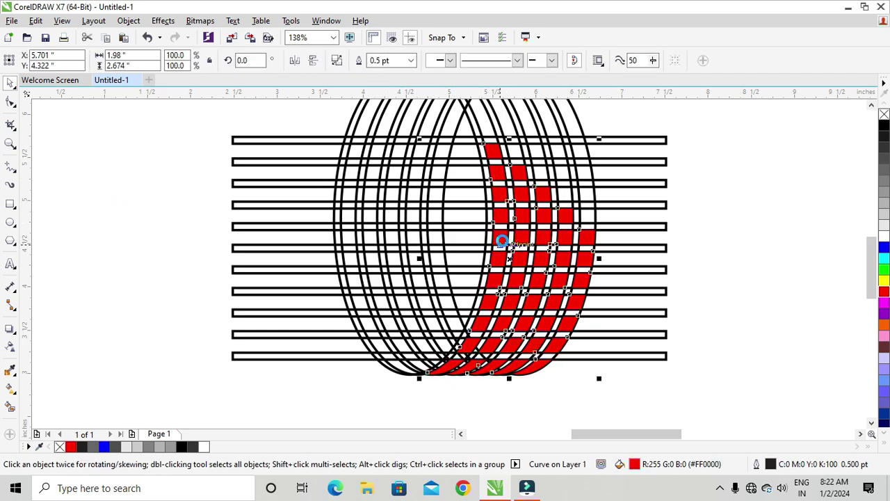
key(Delete)
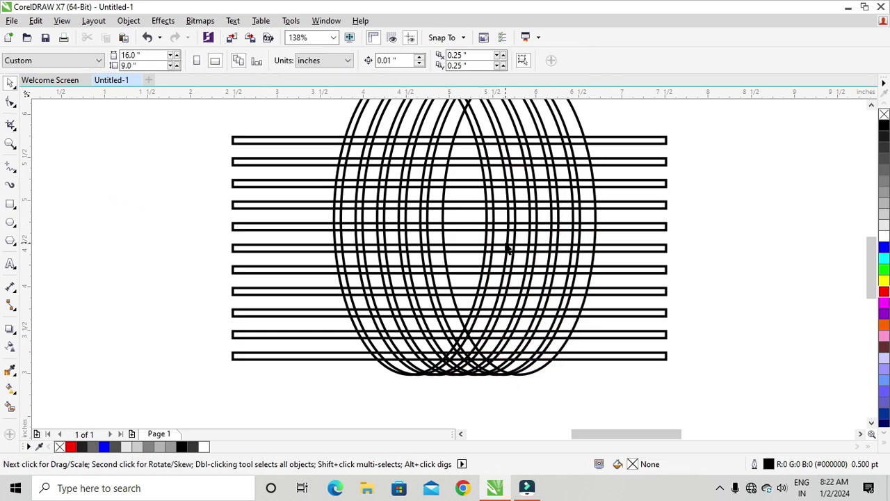
key(ctrl+a)
key(Delete)
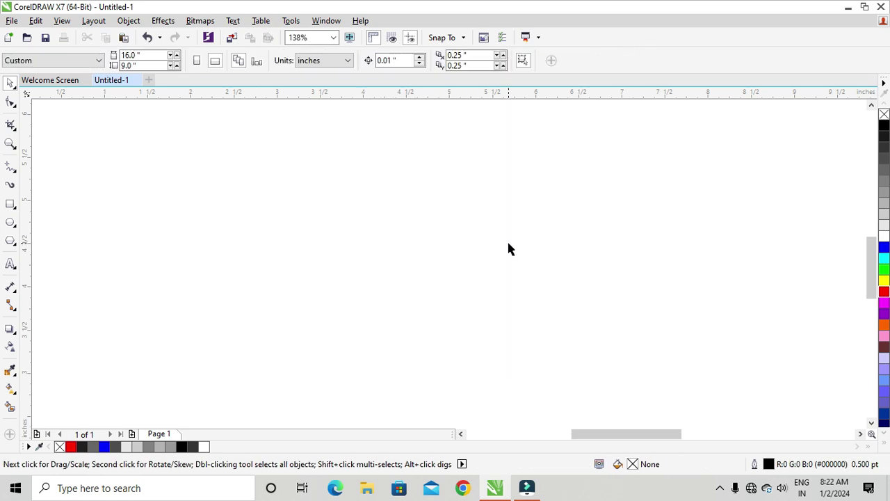
key(ctrl+v)
click(341, 245)
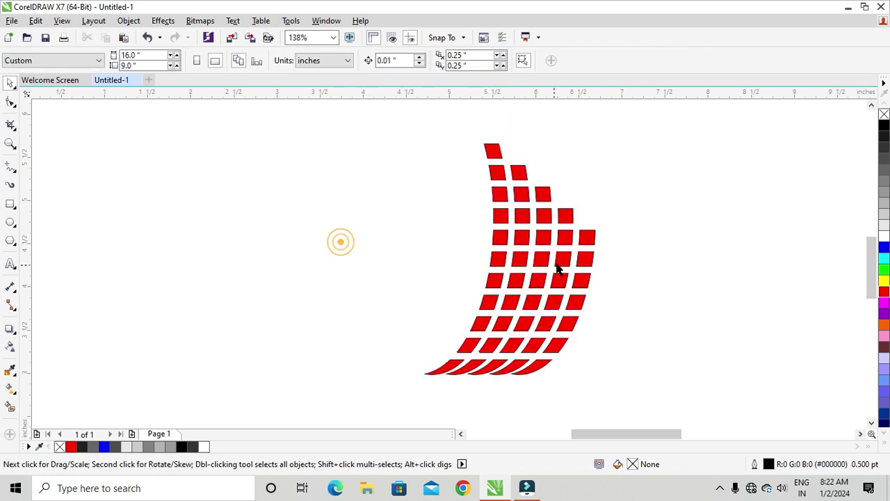
- Create a horizontally mirrored copy of the red shape directly against its left side
click(526, 261)
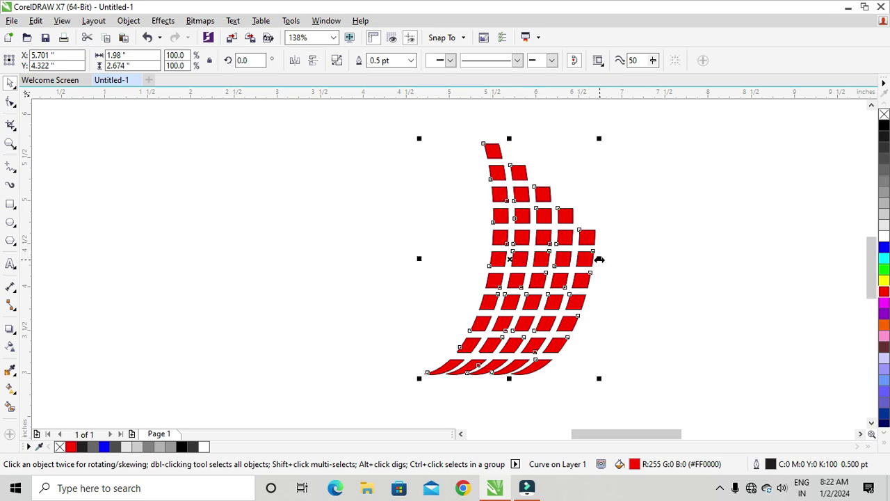
drag(600, 259, 415, 266)
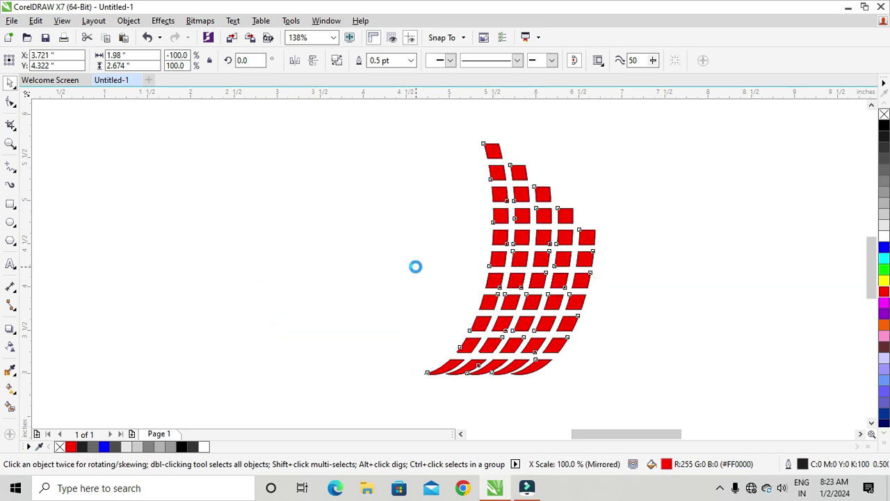
scroll(439, 386, up, 3)
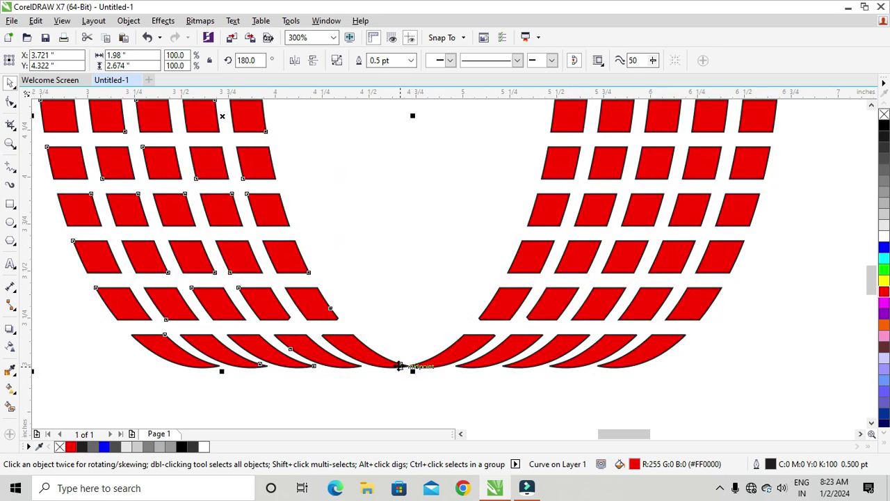
- Move the mirrored copy right to an X position of about 4.73 inches so its lower tips overlap the original's
drag(376, 355, 383, 352)
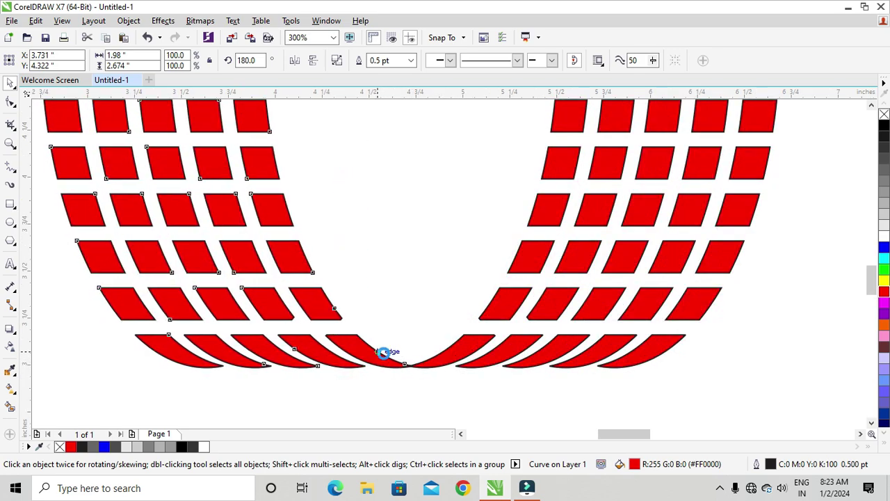
drag(431, 369, 441, 369)
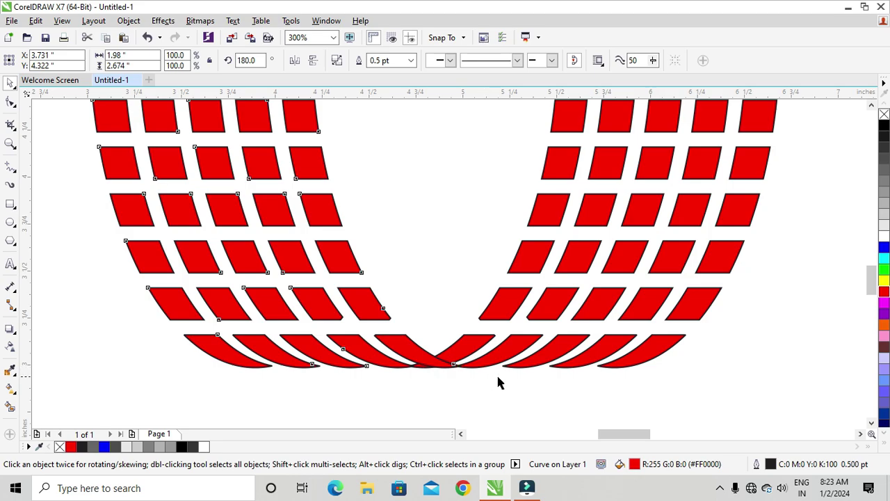
key(Right)
key(Right)
key(Right)
key(Right)
drag(537, 366, 597, 364)
scroll(598, 365, up, 2)
scroll(404, 345, down, 2)
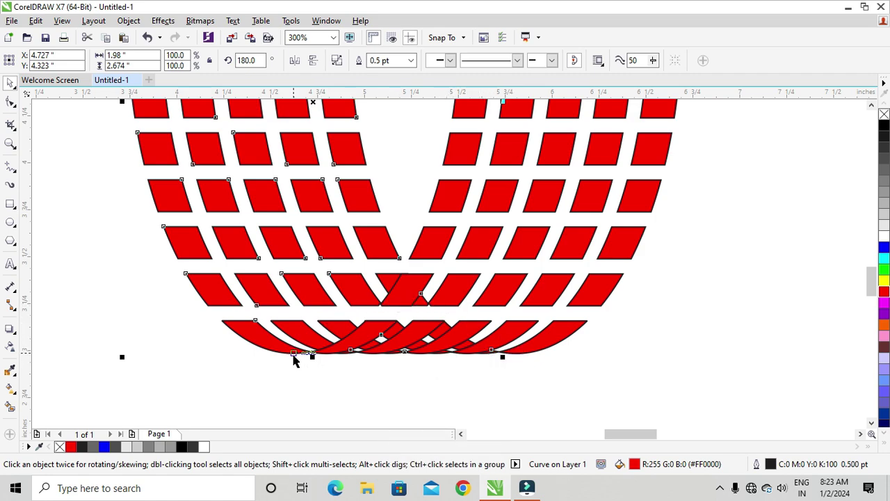
- Fine-tune the mirrored copy's overlap with the original to an X position of about 4.86 inches, then deselect it
drag(294, 360, 309, 360)
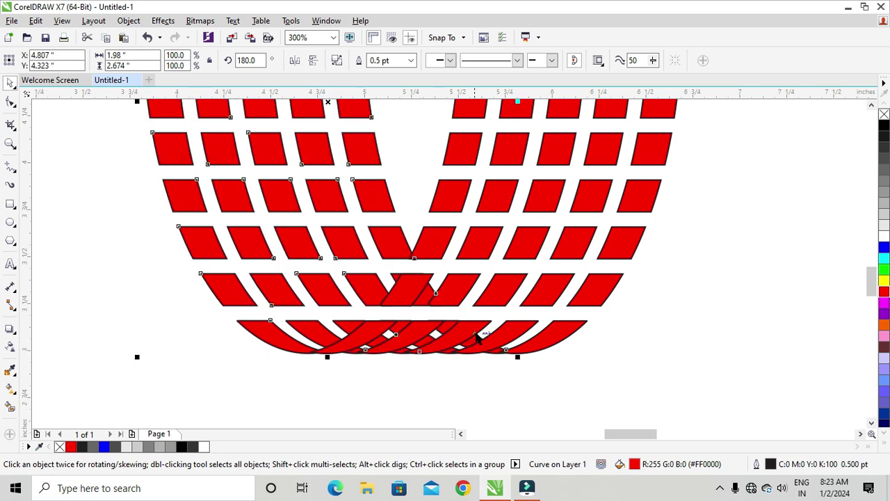
drag(478, 337, 565, 338)
key(Right)
key(Right)
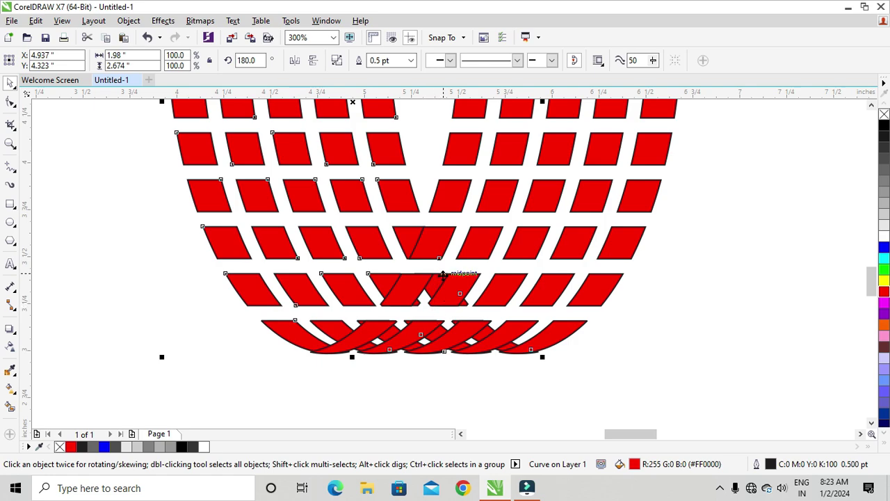
drag(447, 276, 432, 277)
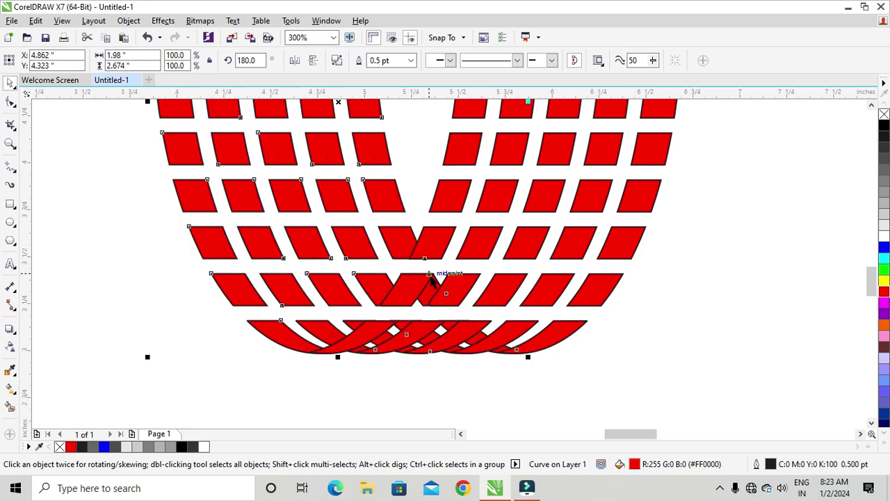
scroll(432, 278, up, 2)
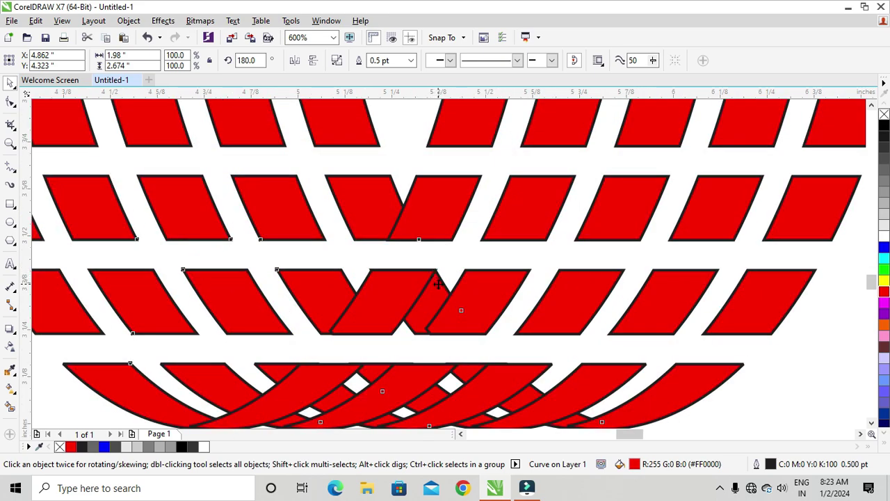
scroll(394, 285, down, 2)
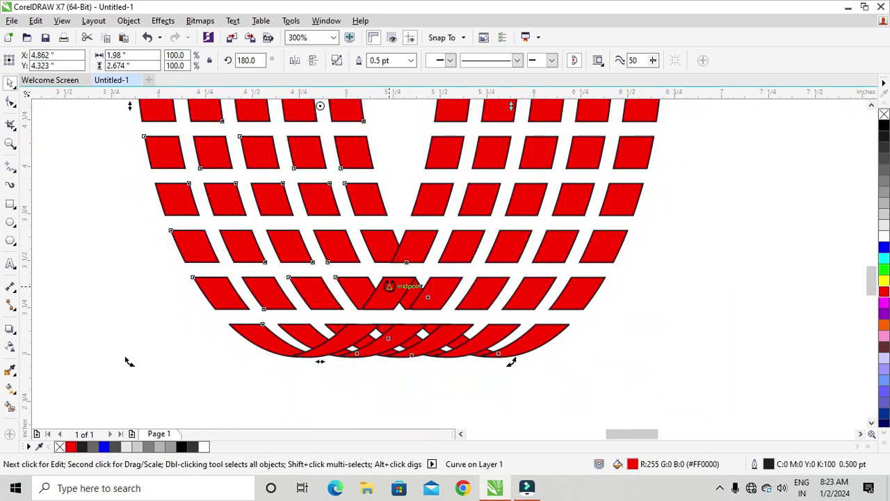
click(626, 327)
scroll(626, 327, down, 3)
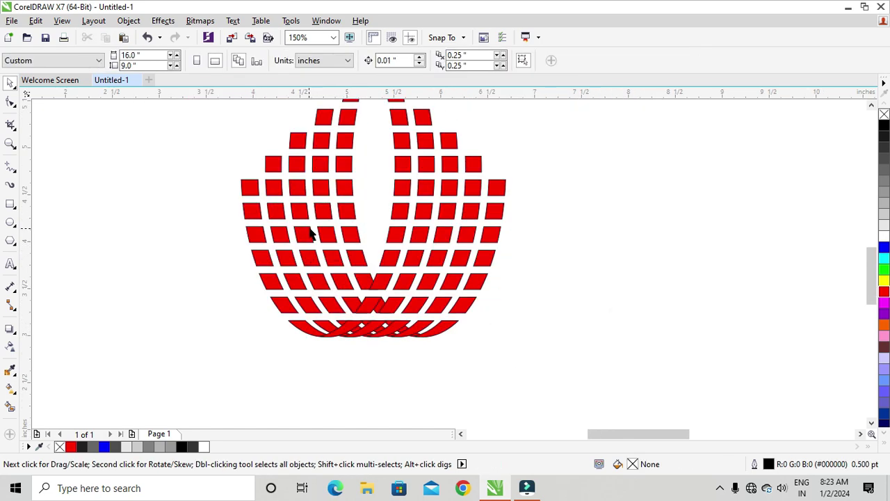
scroll(314, 236, down, 2)
scroll(314, 200, up, 2)
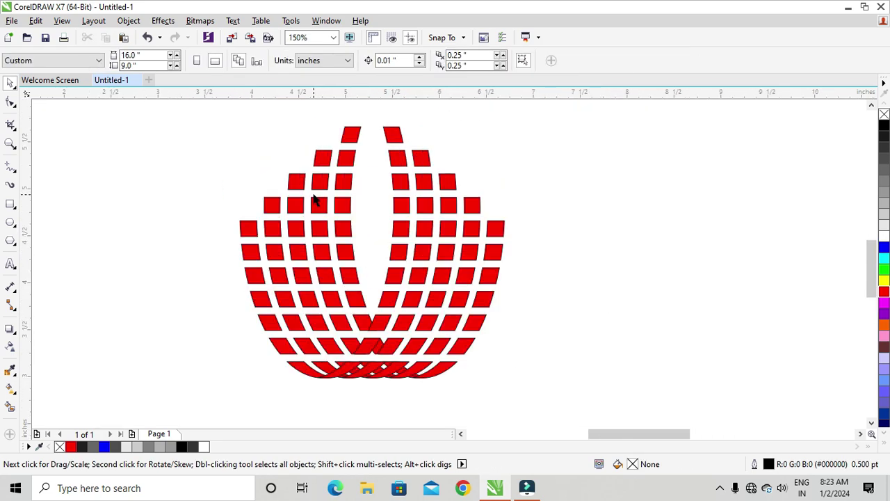
- Break the mirrored left half's welded curve apart into separate cells and deselect them
click(398, 281)
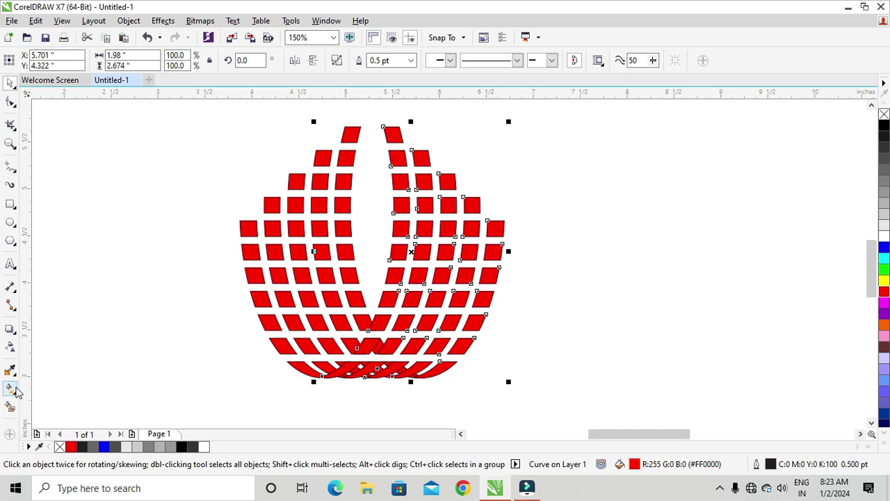
click(308, 224)
click(295, 228)
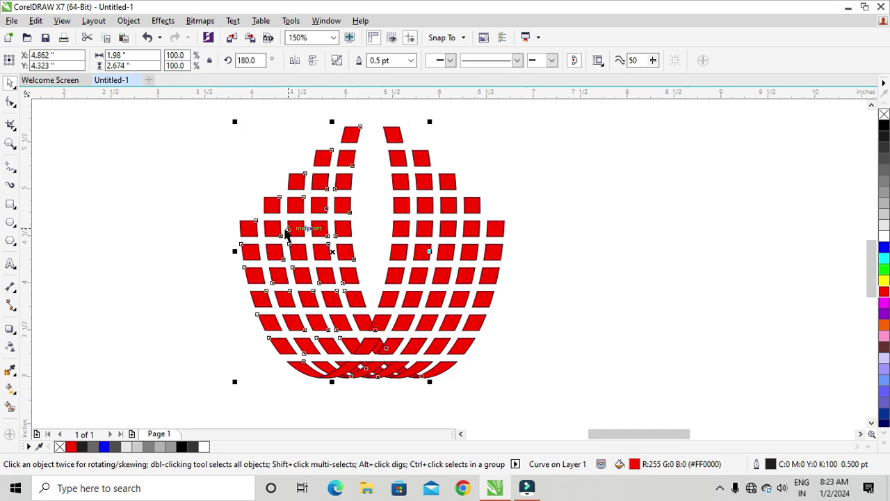
click(129, 20)
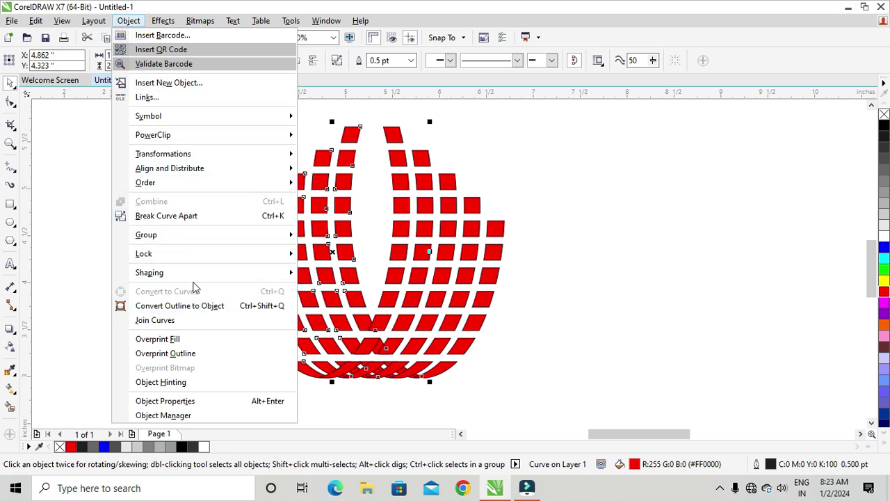
click(197, 218)
click(157, 202)
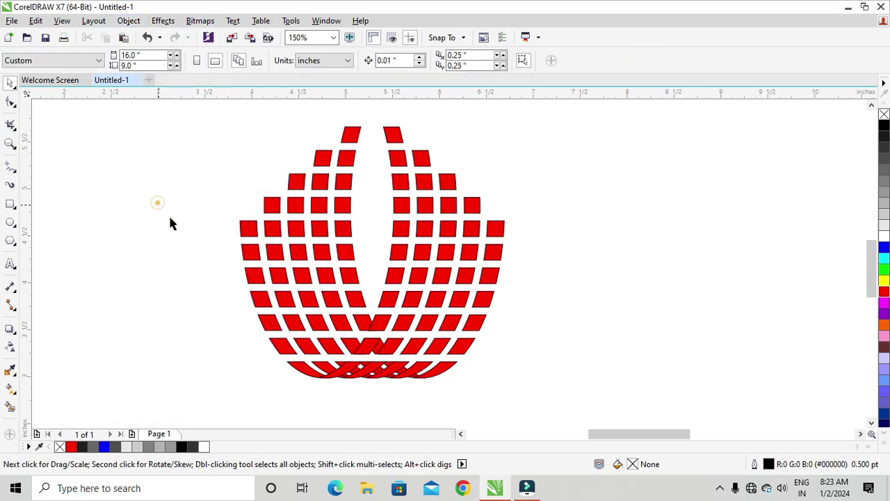
- Delete the five cells on the rising diagonal of the left half, from its outer edge up to its inner edge
click(262, 300)
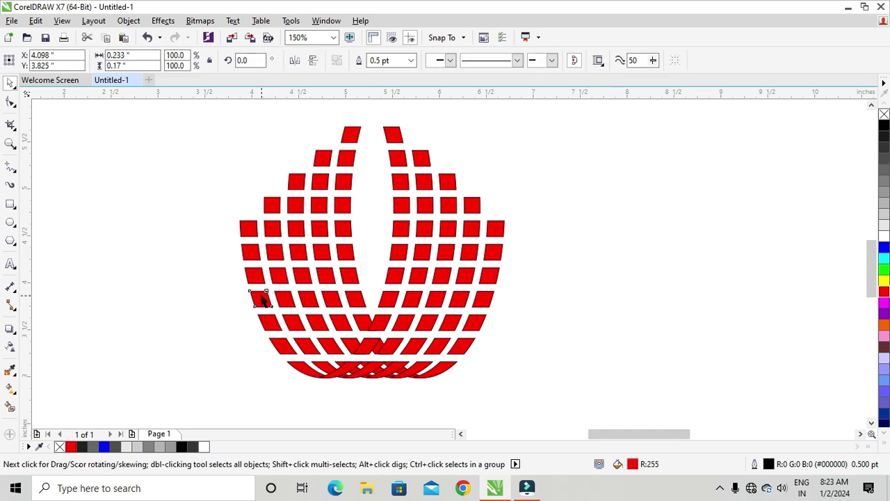
click(255, 275)
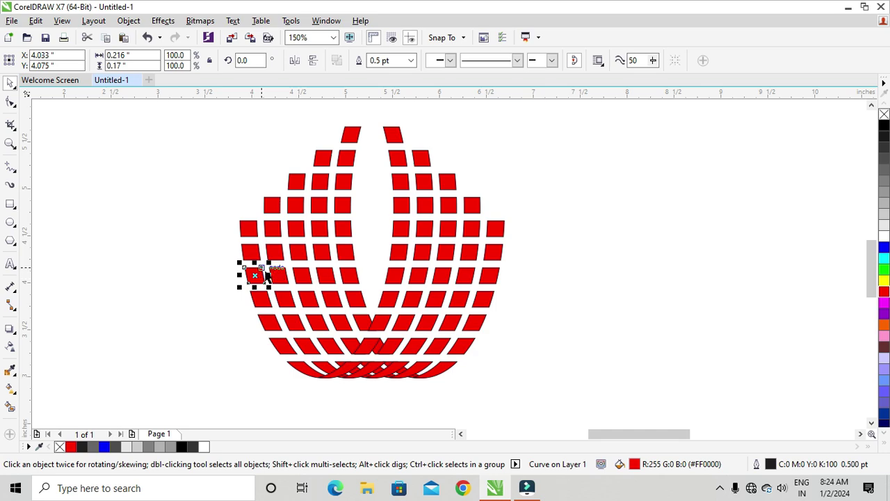
key(Delete)
click(275, 252)
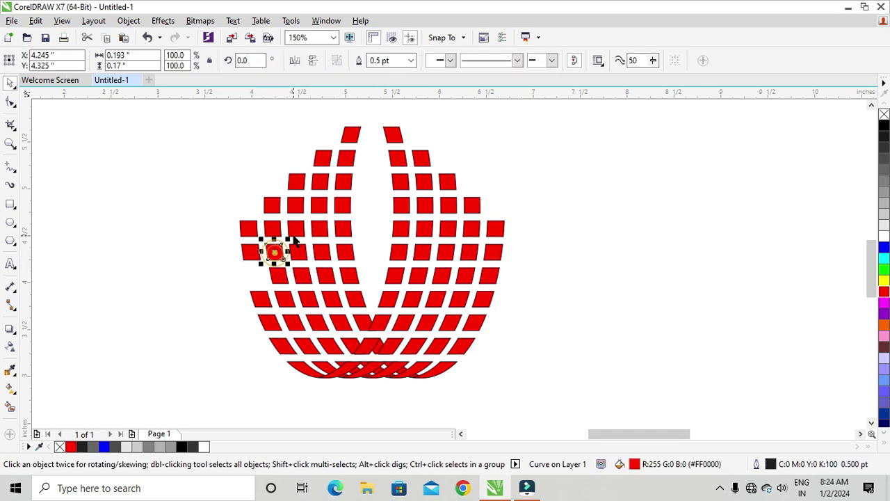
key(Delete)
click(295, 229)
key(Delete)
key(Delete)
click(341, 183)
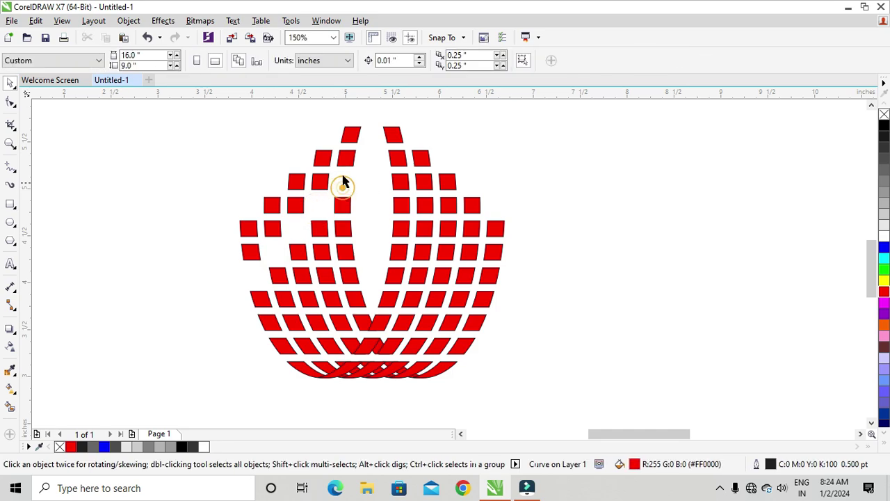
key(Delete)
- Delete all the remaining left-half cells above the removed diagonal, leaving a stepped upper edge
drag(242, 222, 264, 264)
key(Delete)
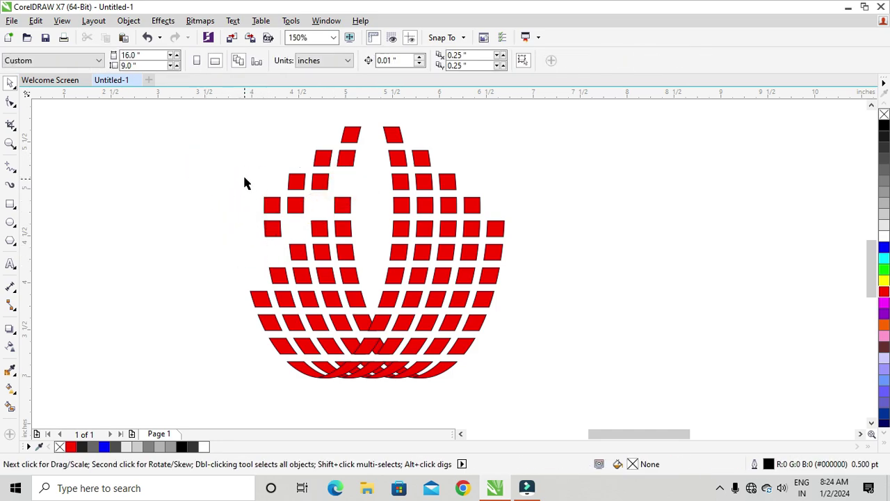
drag(244, 174, 294, 237)
key(Delete)
drag(272, 145, 314, 210)
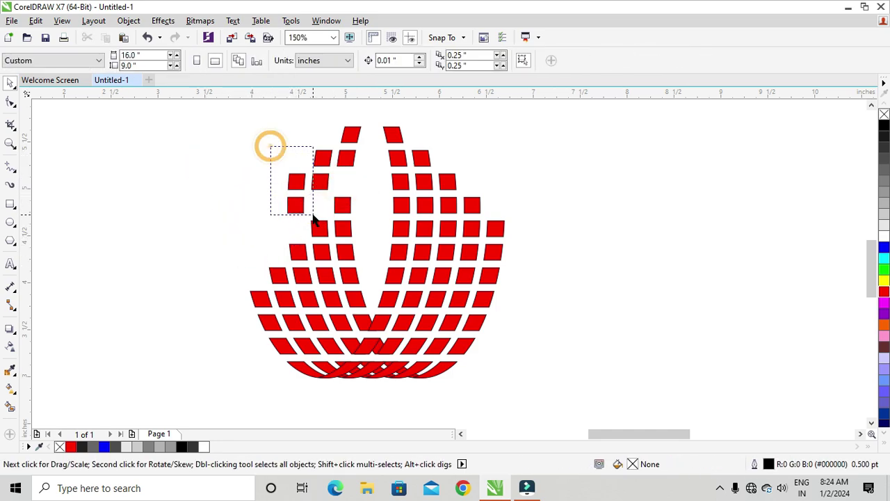
key(Delete)
drag(359, 167, 378, 199)
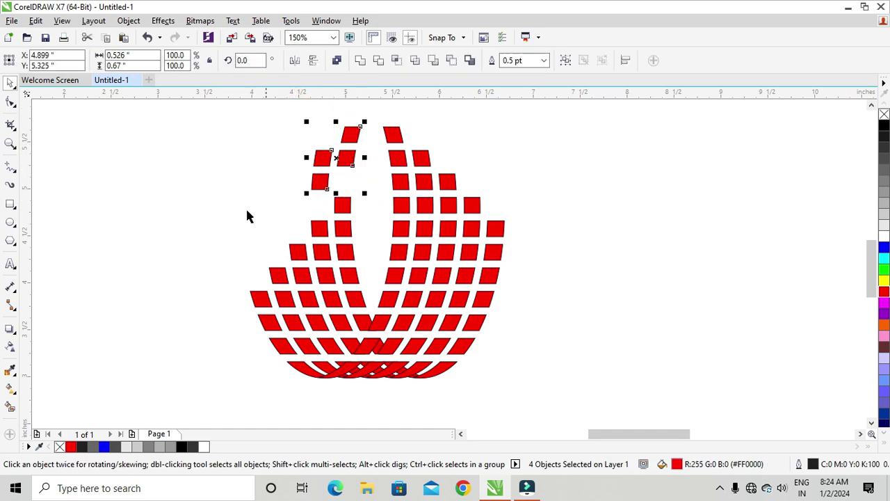
key(Delete)
- Weld the remaining left-half cells into one object and fill it with dark gray
drag(192, 174, 484, 403)
click(360, 60)
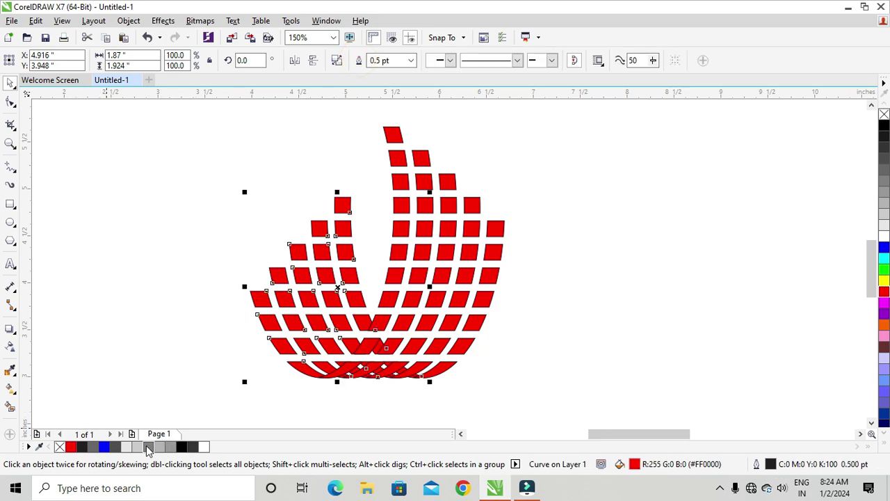
click(115, 446)
click(160, 269)
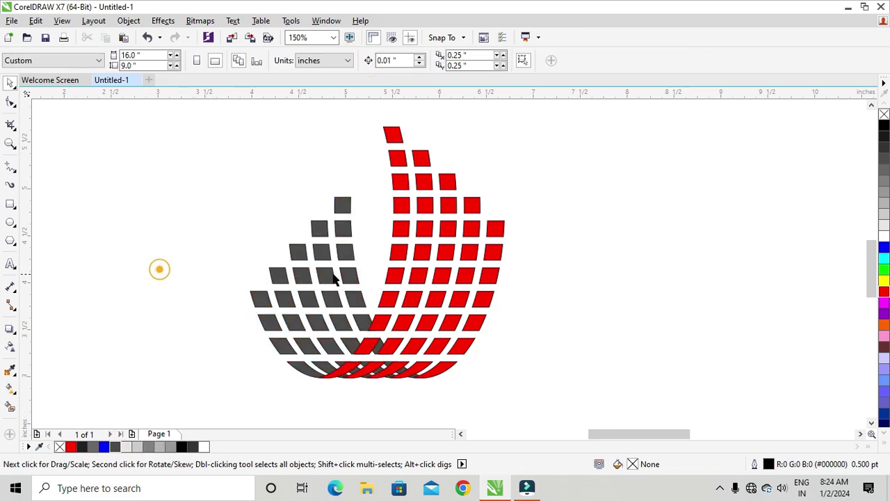
- Apply a vertical linear fountain fill to the red right half, with cyan at the top and blue at the bottom
click(394, 275)
key(g)
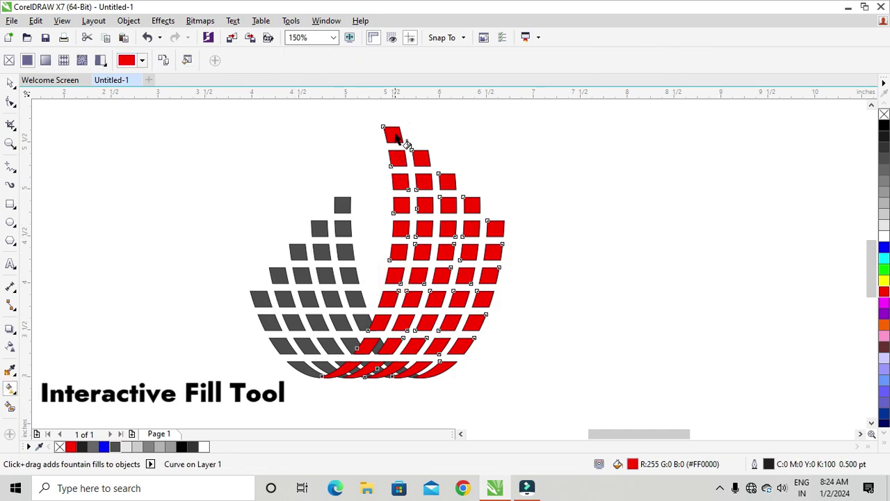
drag(384, 128, 383, 376)
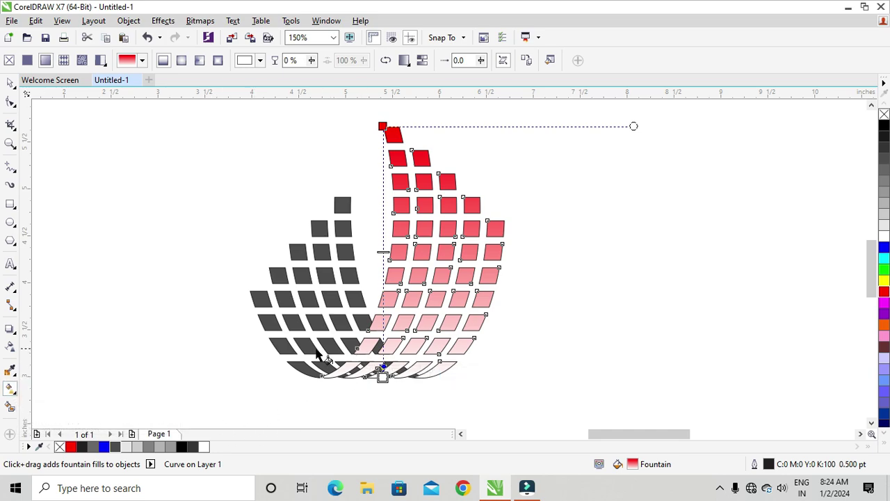
drag(108, 448, 384, 377)
drag(884, 258, 384, 130)
click(248, 189)
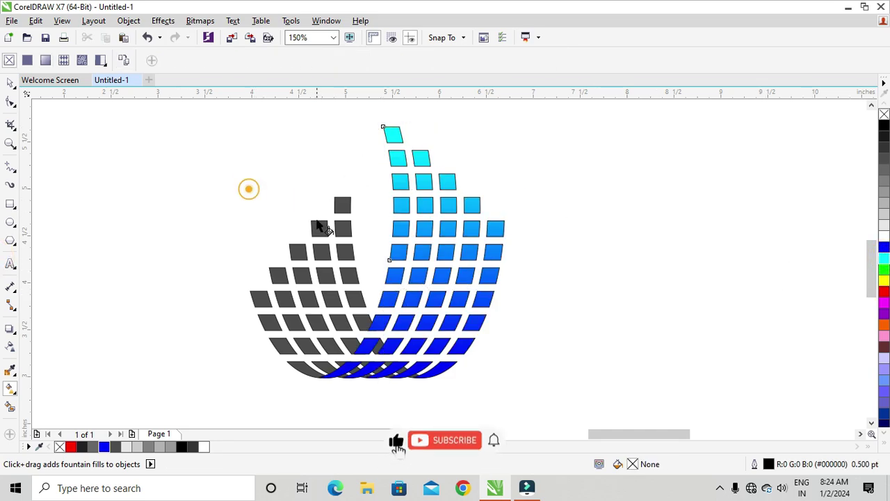
- Remove the outlines from both the gray and blue halves and group them together
key(space)
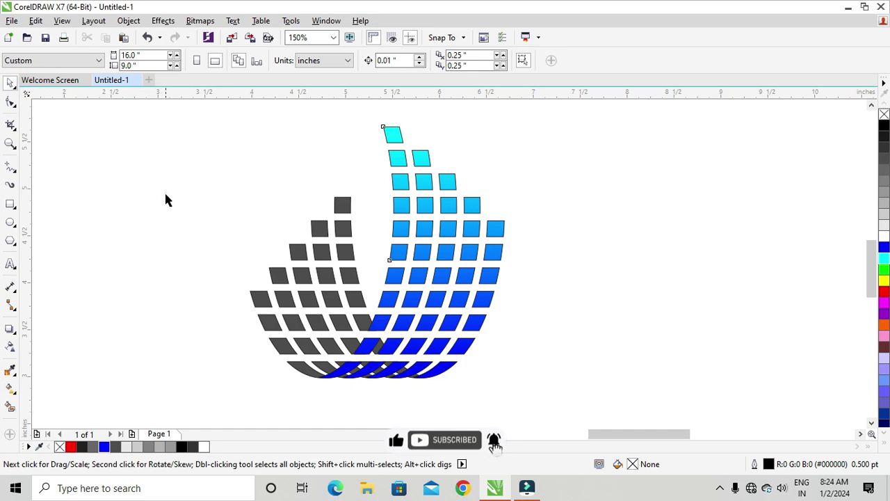
key(ctrl+a)
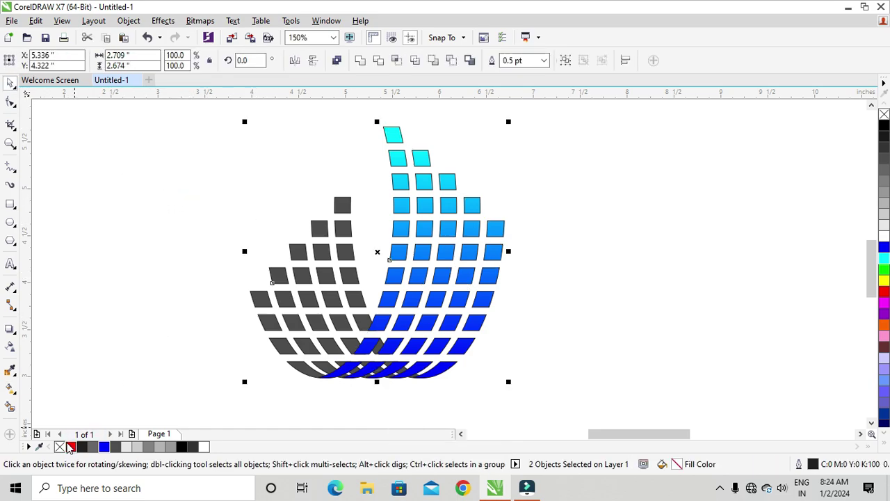
right_click(61, 447)
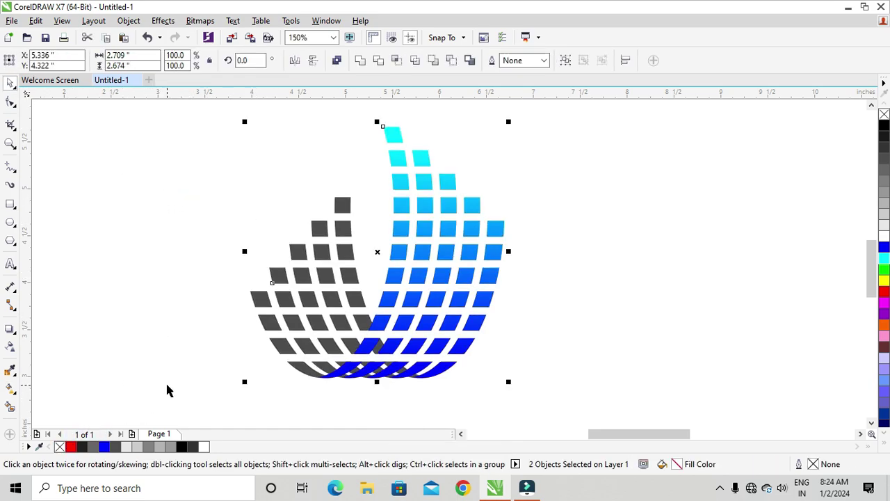
key(ctrl+g)
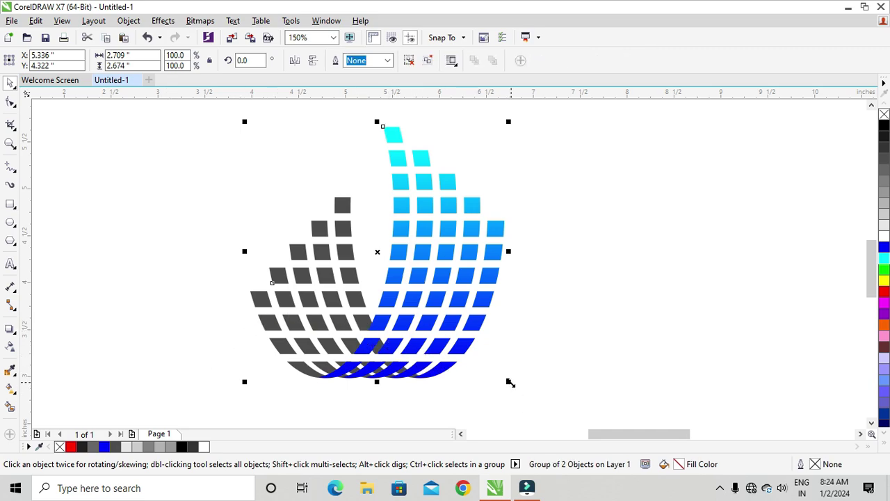
- Enlarge the grouped design proportionally to about 110.6%, deselect it, and show it in full-screen preview
drag(510, 382, 535, 408)
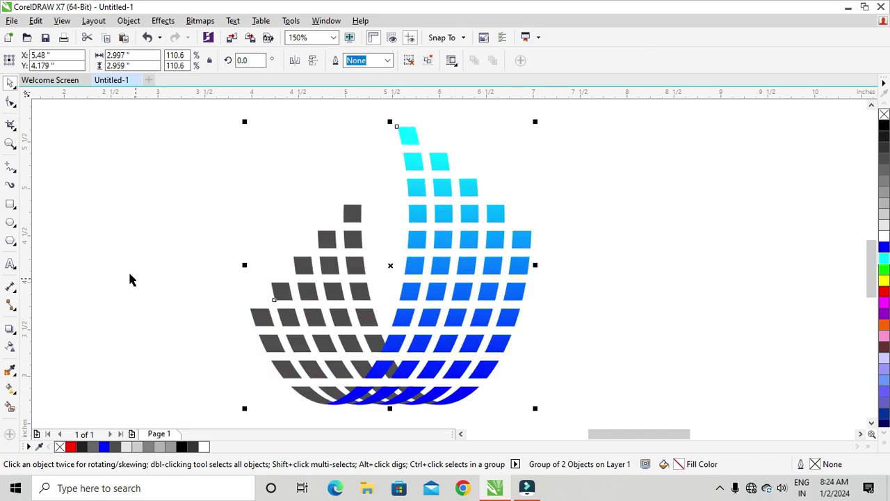
click(154, 269)
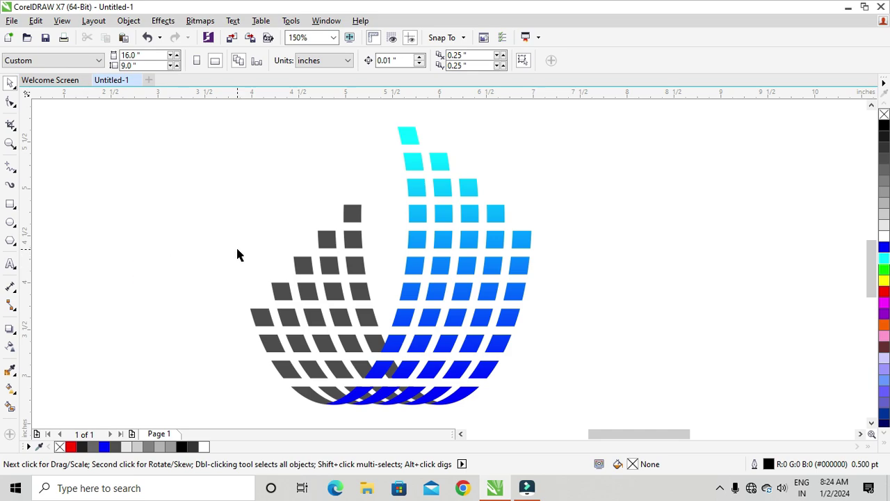
click(62, 21)
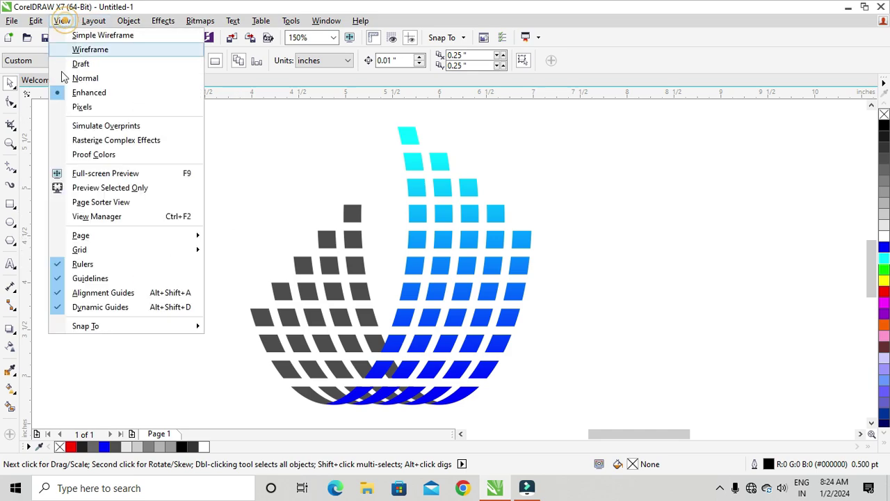
click(105, 173)
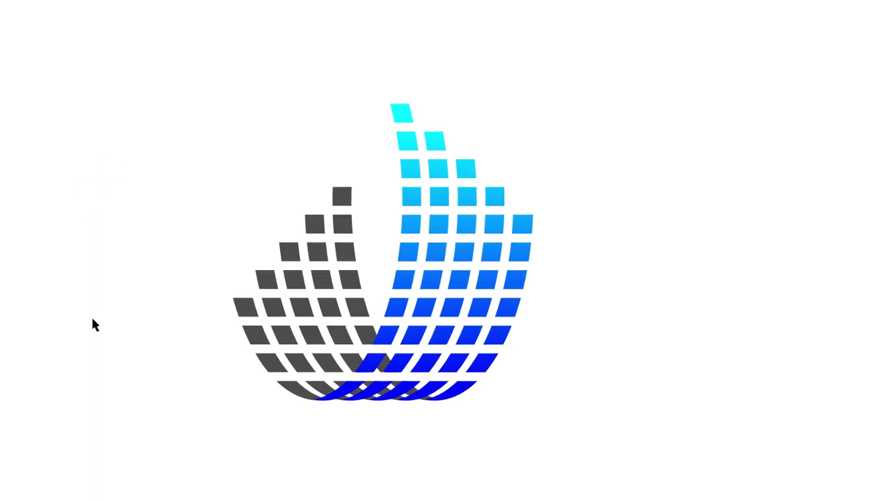